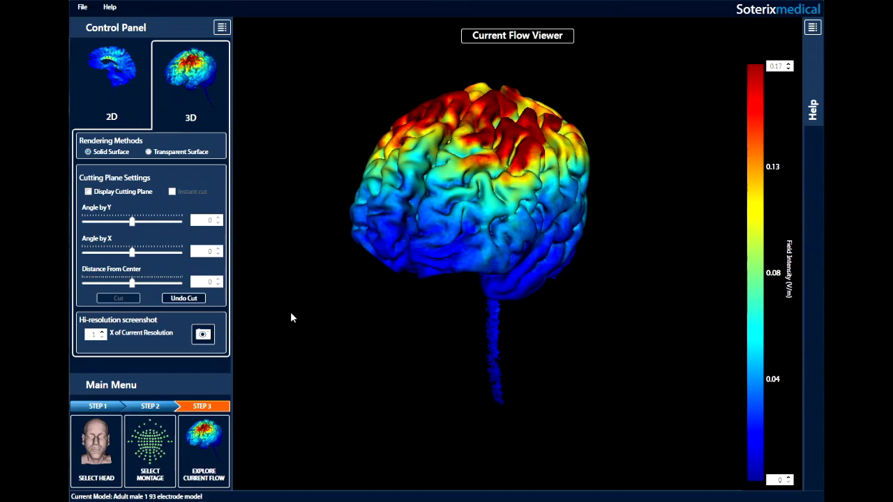
Discard the simulation, return to head selection, and collapse the control panel
{"action": "left_click", "coordinate": [109, 407]}
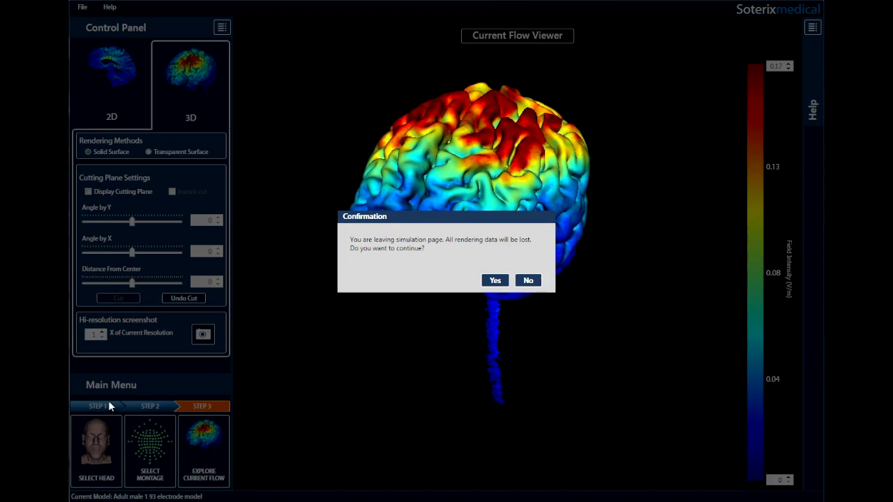
{"action": "left_click", "coordinate": [494, 280]}
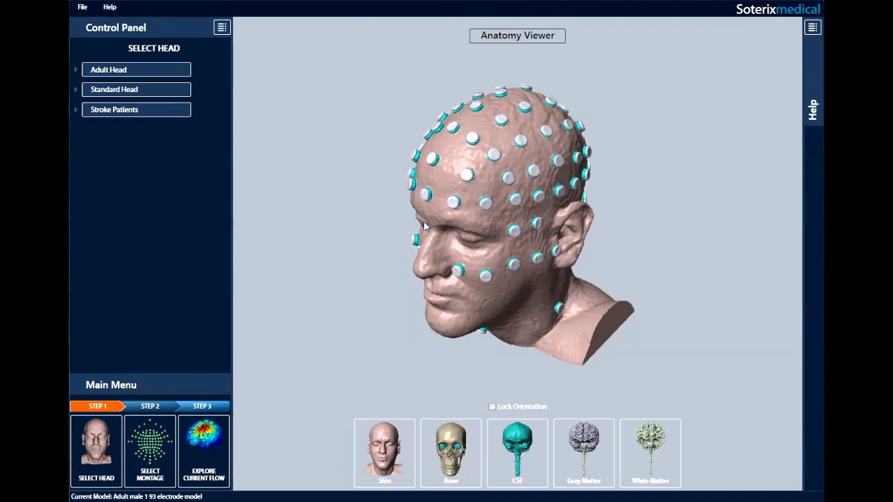
{"action": "left_click", "coordinate": [221, 27]}
Re-expand the control panel and load Adult Male 2's 93 Electrode Model from the Adult Head tree
{"action": "left_click", "coordinate": [81, 27]}
{"action": "left_click", "coordinate": [812, 27]}
{"action": "left_click", "coordinate": [101, 72]}
{"action": "left_click", "coordinate": [124, 89]}
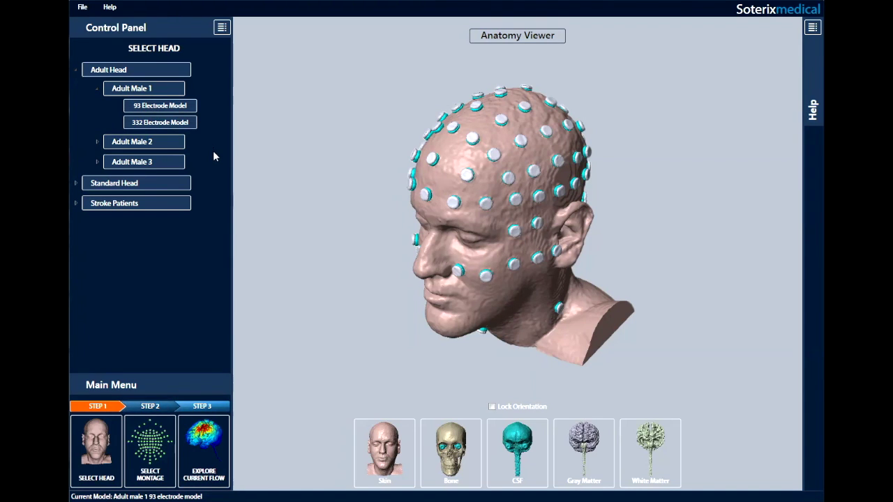
{"action": "left_click", "coordinate": [174, 143]}
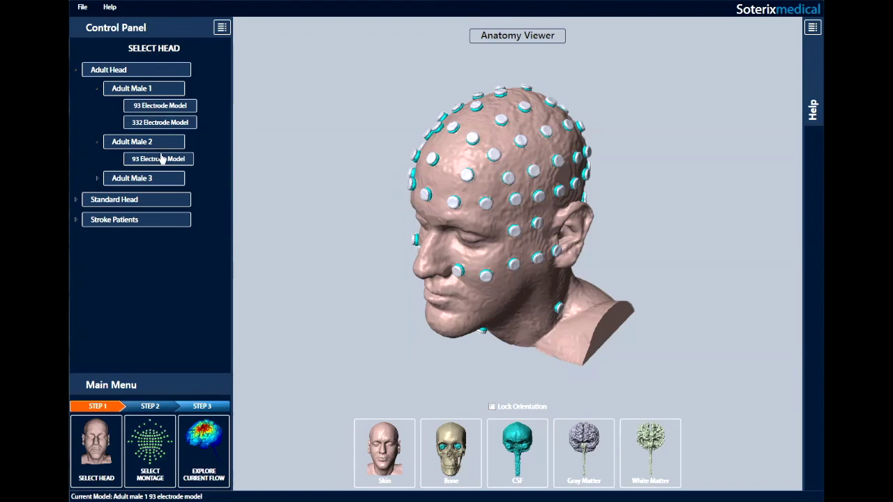
{"action": "left_click", "coordinate": [159, 160]}
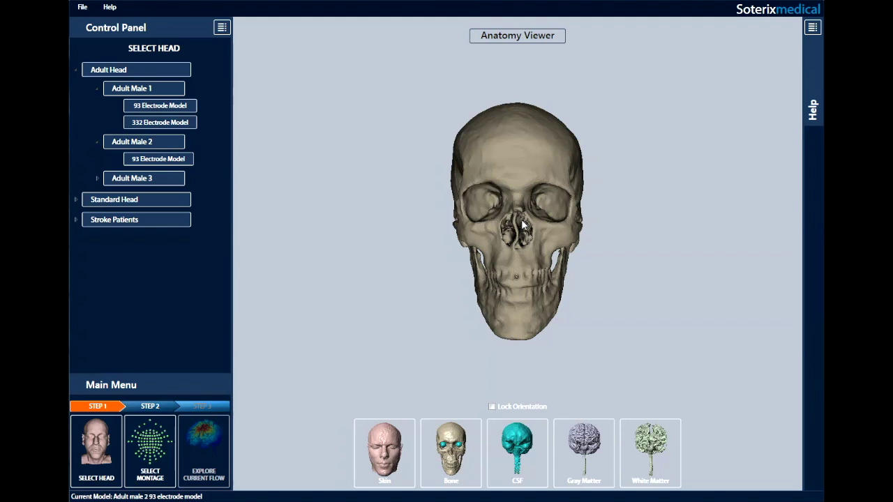
Rotate the Adult Male 2 skull, lock orientation, then view the CSF and white matter layers
{"action": "scroll", "coordinate": [521, 219], "scroll_direction": "up", "scroll_amount": 3}
{"action": "scroll", "coordinate": [530, 223], "scroll_direction": "down", "scroll_amount": 3}
{"action": "left_click_drag", "start_coordinate": [557, 245], "coordinate": [531, 270]}
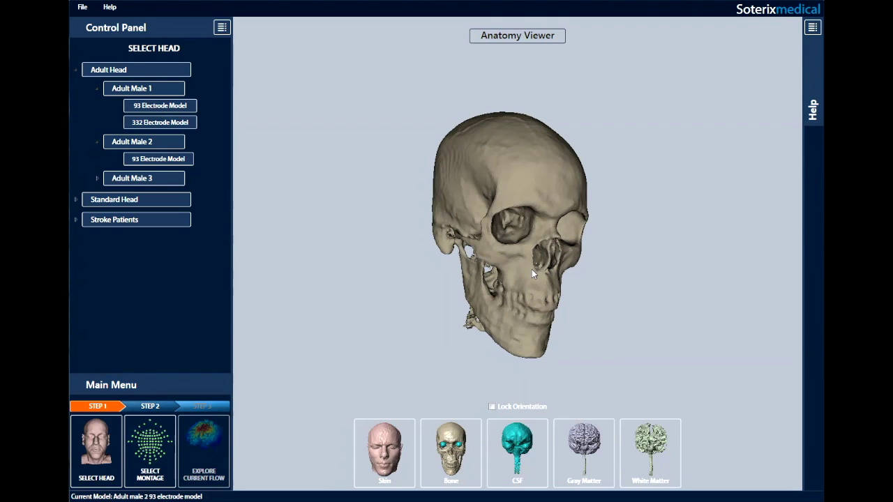
{"action": "left_click", "coordinate": [492, 407]}
{"action": "left_click", "coordinate": [538, 458]}
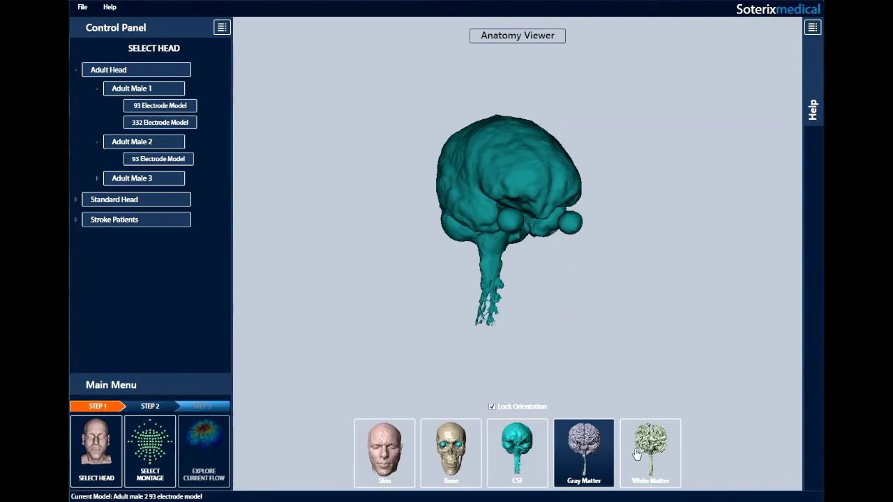
{"action": "left_click", "coordinate": [662, 457]}
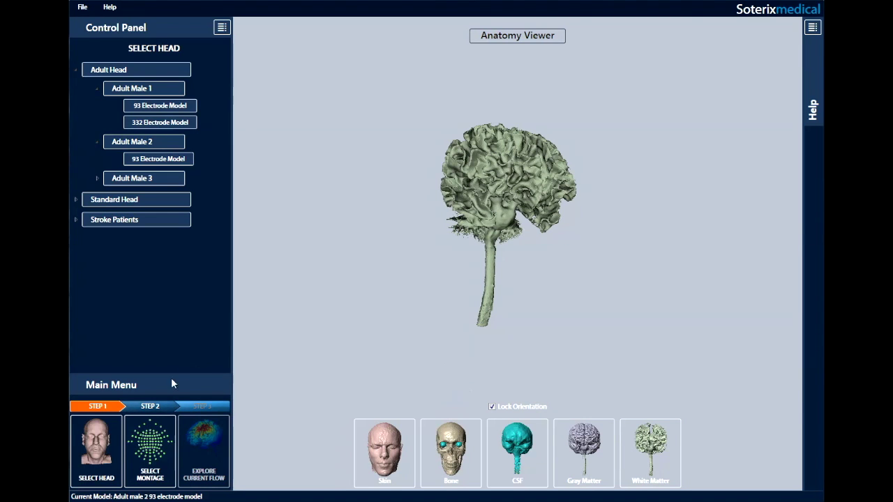
Go to Select Montage, keep the Flexible layout, and select Cz for current entry
{"action": "left_click", "coordinate": [150, 406]}
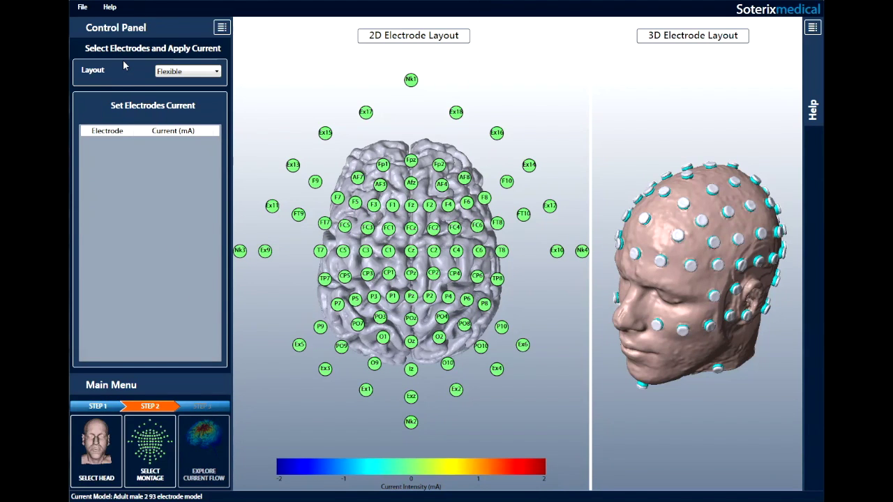
{"action": "left_click", "coordinate": [167, 72]}
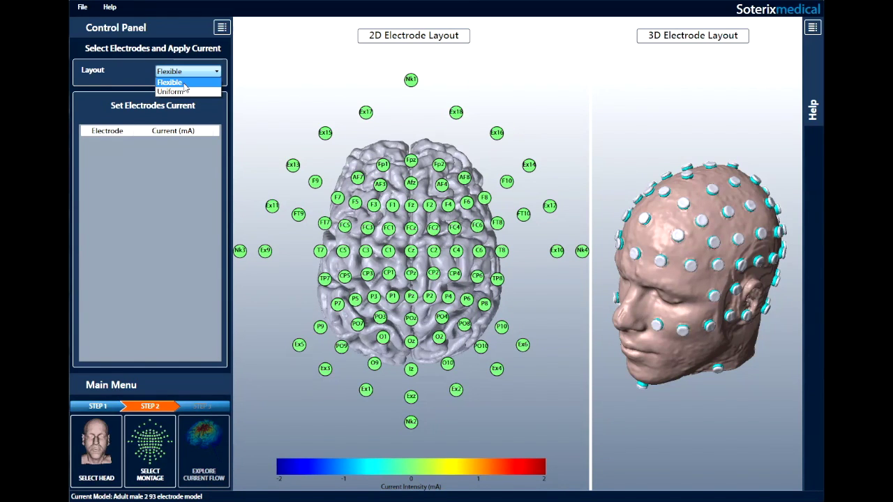
{"action": "left_click", "coordinate": [185, 83]}
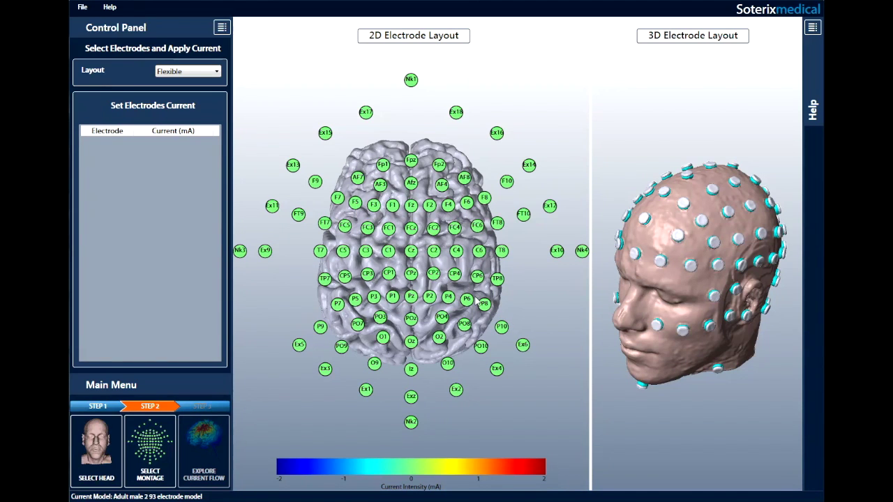
{"action": "left_click", "coordinate": [411, 251]}
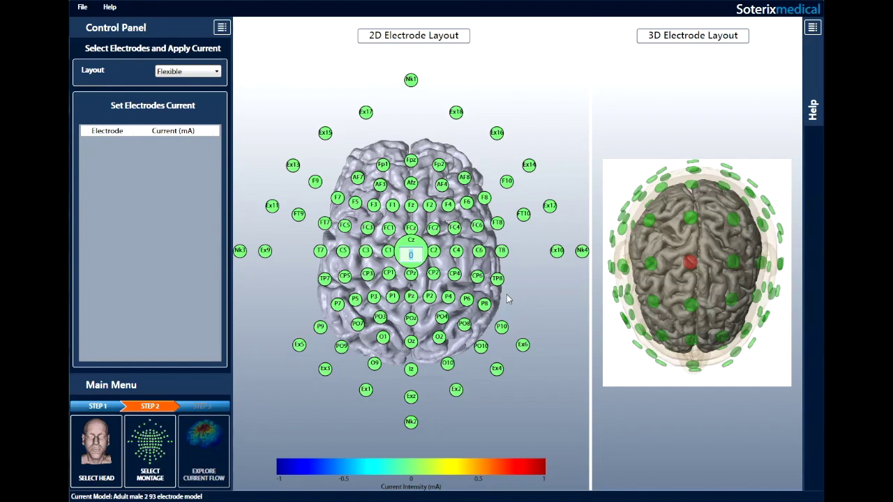
Set Cz to 2 mA and add FC1 as a return electrode at -0.5 mA
{"action": "type", "text": "2"}
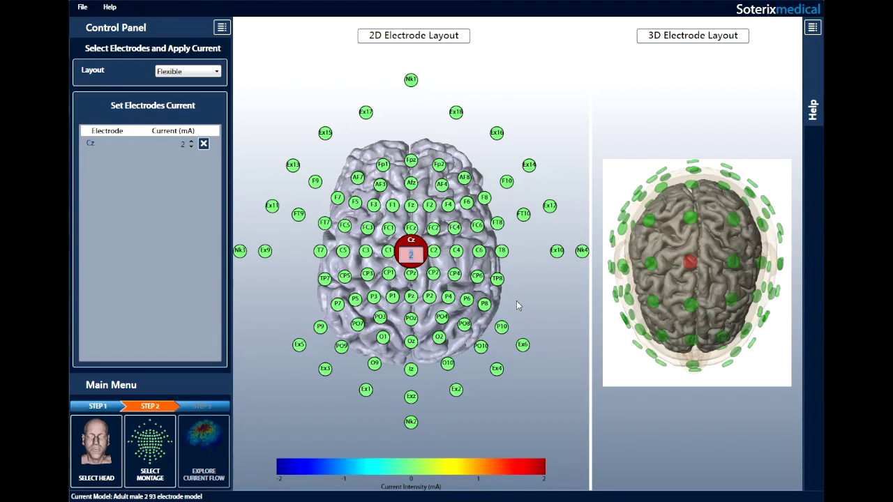
{"action": "left_click", "coordinate": [516, 301]}
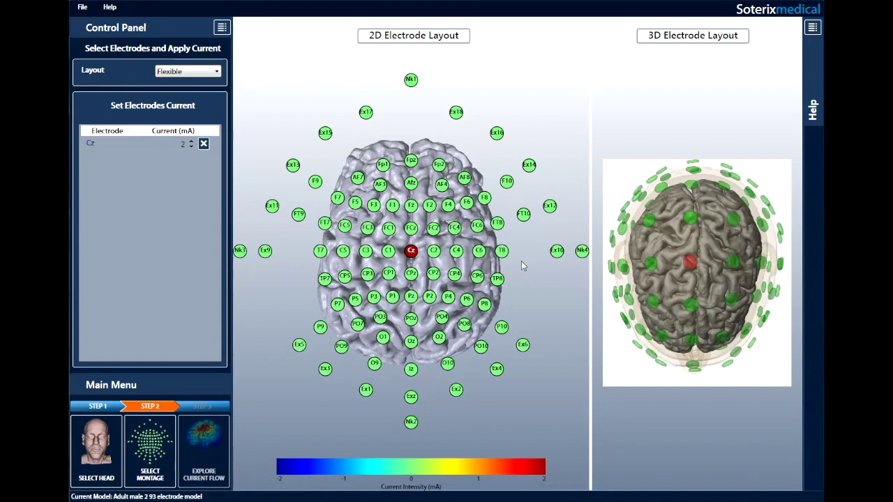
{"action": "left_click", "coordinate": [389, 227]}
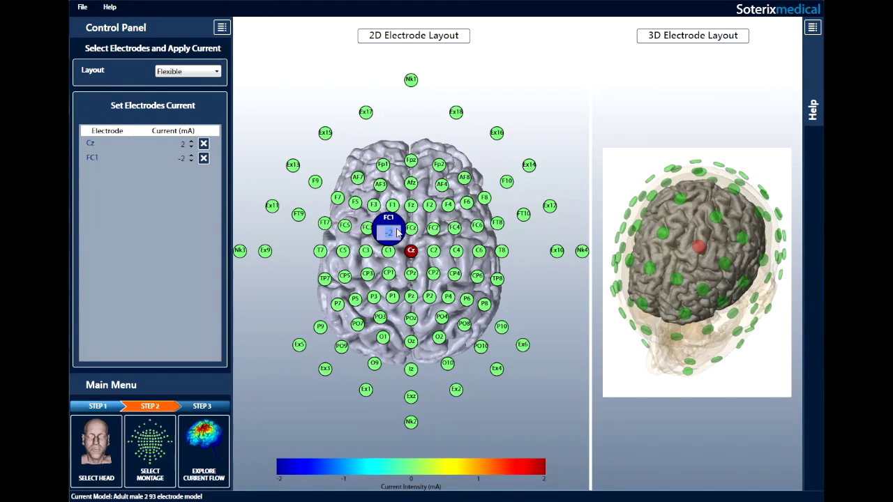
{"action": "type", "text": "-0.5"}
{"action": "key", "text": "Return"}
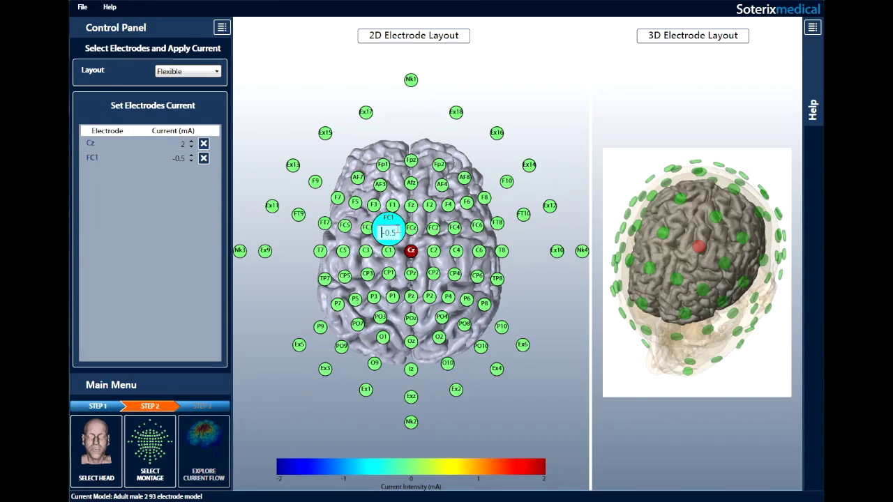
{"action": "left_click", "coordinate": [527, 300]}
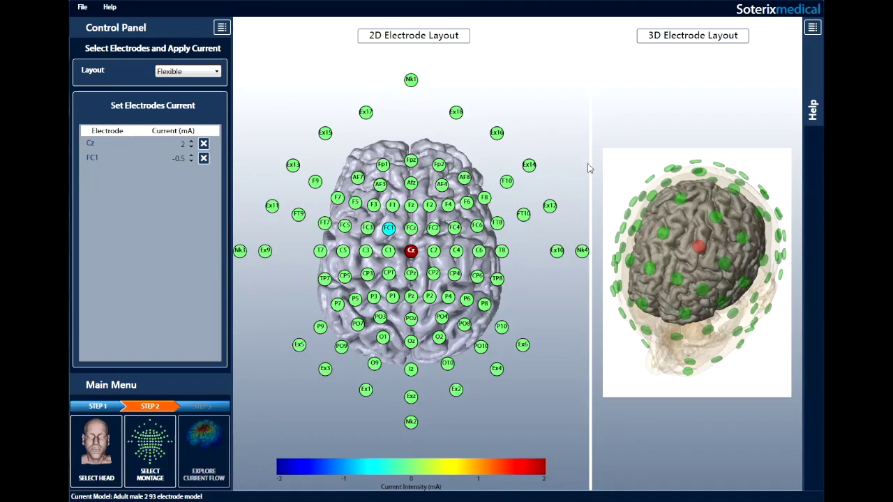
Widen the 3D layout view and add FC2 and CP1 at -0.5 mA each
{"action": "left_click_drag", "start_coordinate": [590, 168], "coordinate": [615, 178]}
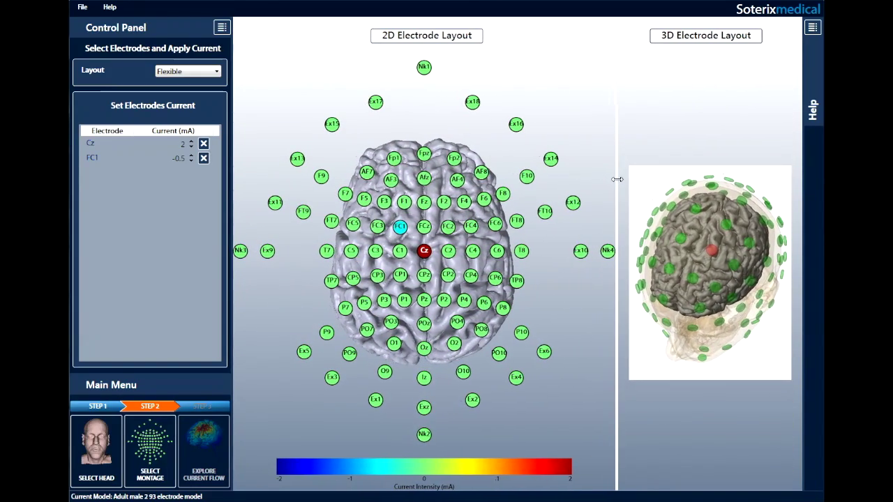
{"action": "left_click", "coordinate": [449, 226]}
{"action": "key", "text": "BackSpace"}
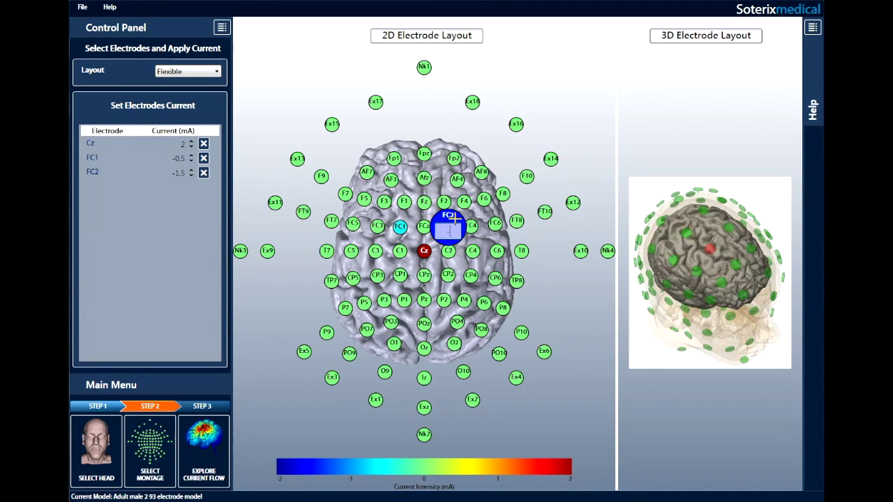
{"action": "type", "text": "-0.5"}
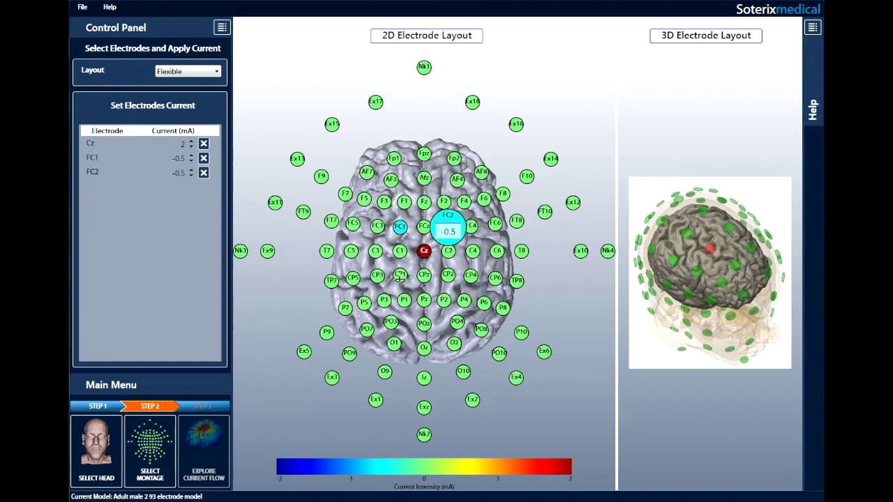
{"action": "left_click", "coordinate": [400, 276]}
{"action": "type", "text": "-0.5"}
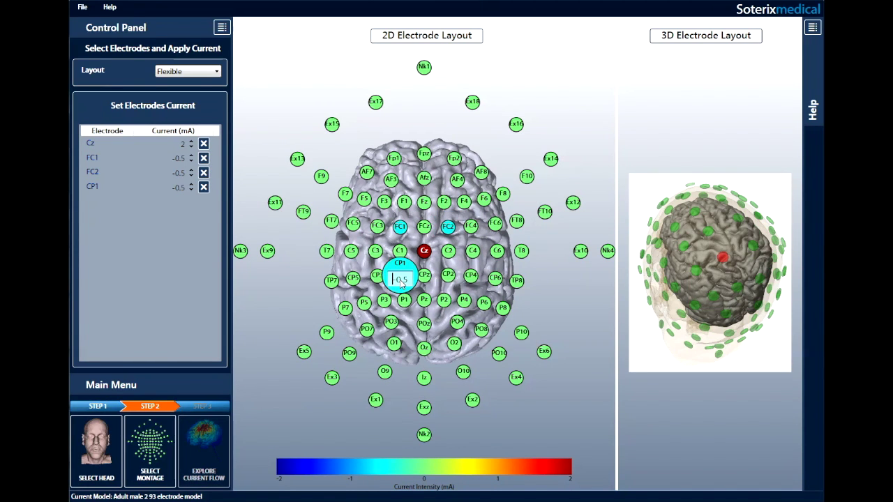
{"action": "left_click", "coordinate": [548, 311]}
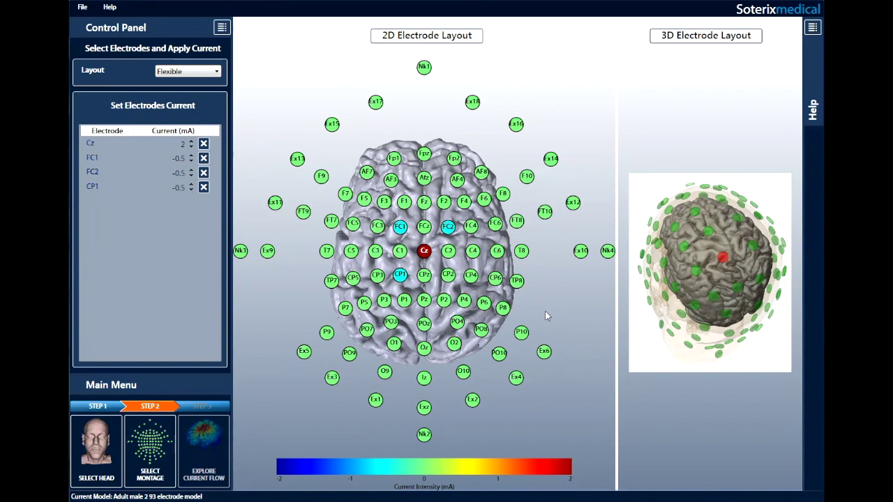
Add CP2 to the montage, then remove Cz
{"action": "left_click", "coordinate": [447, 276]}
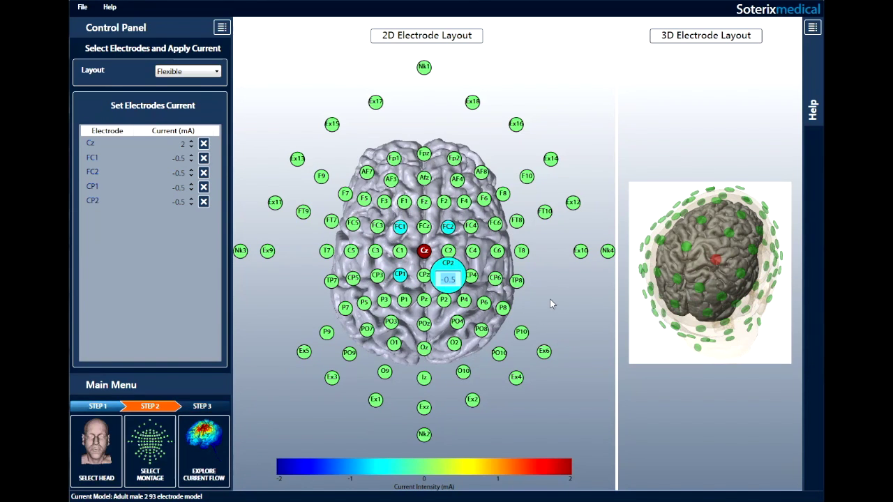
{"action": "left_click", "coordinate": [147, 252]}
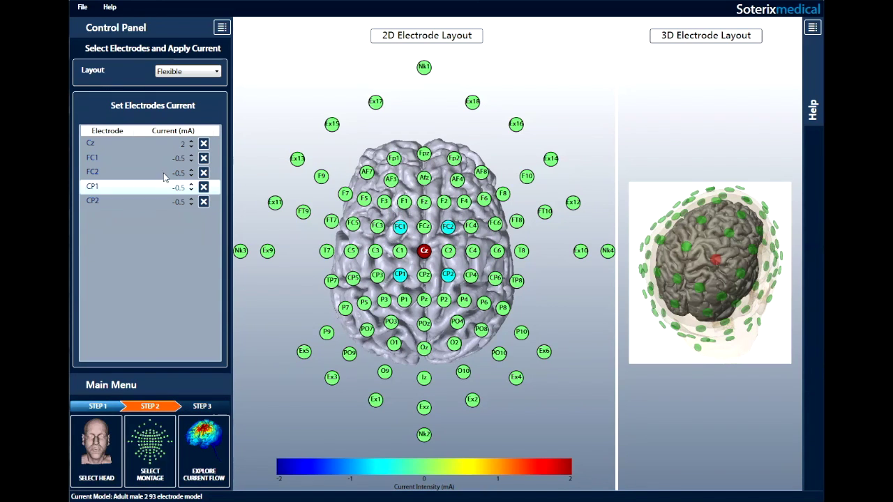
{"action": "left_click", "coordinate": [204, 144]}
Remove FC1, FC2, CP1 and CP2, and switch the layout to Uniform with total current confirmed
{"action": "left_click", "coordinate": [203, 144]}
{"action": "left_click", "coordinate": [203, 144]}
{"action": "left_click", "coordinate": [204, 144]}
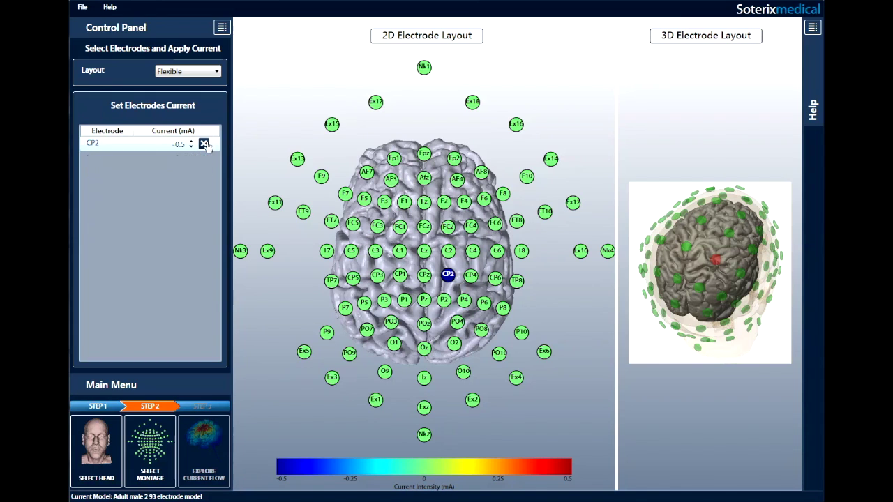
{"action": "left_click", "coordinate": [204, 144]}
{"action": "left_click", "coordinate": [206, 73]}
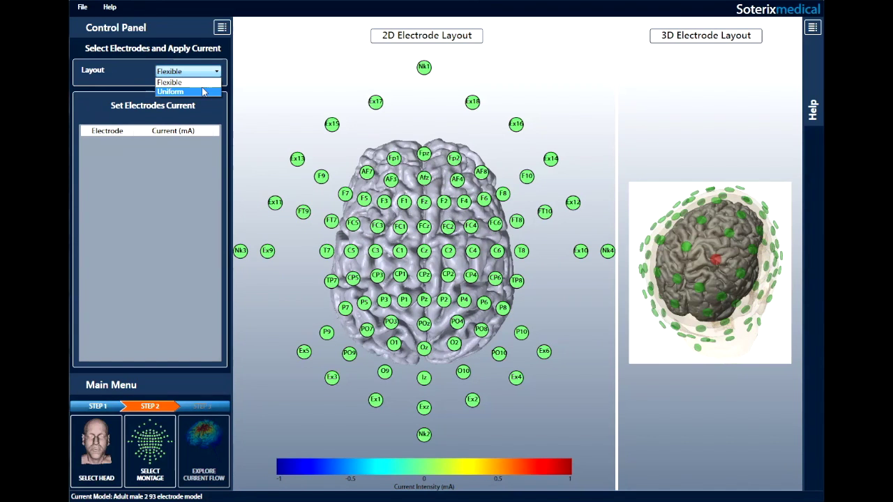
{"action": "left_click", "coordinate": [204, 92]}
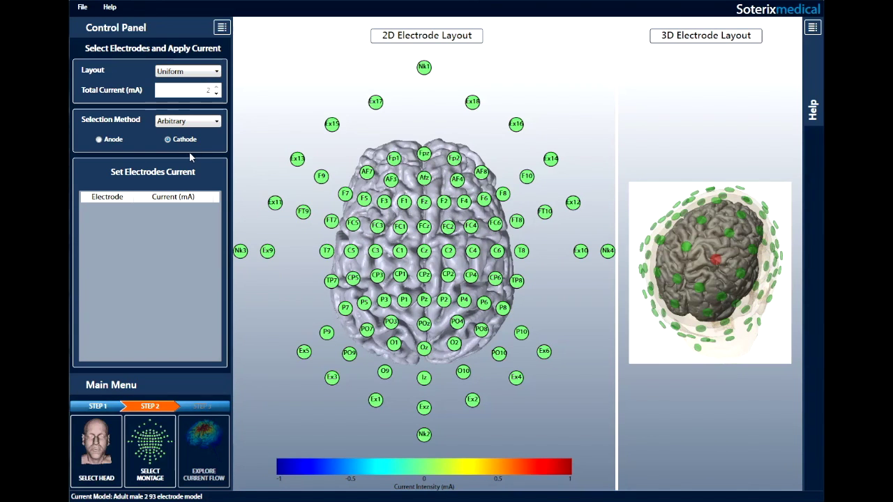
{"action": "left_click", "coordinate": [100, 140]}
{"action": "left_click", "coordinate": [200, 207]}
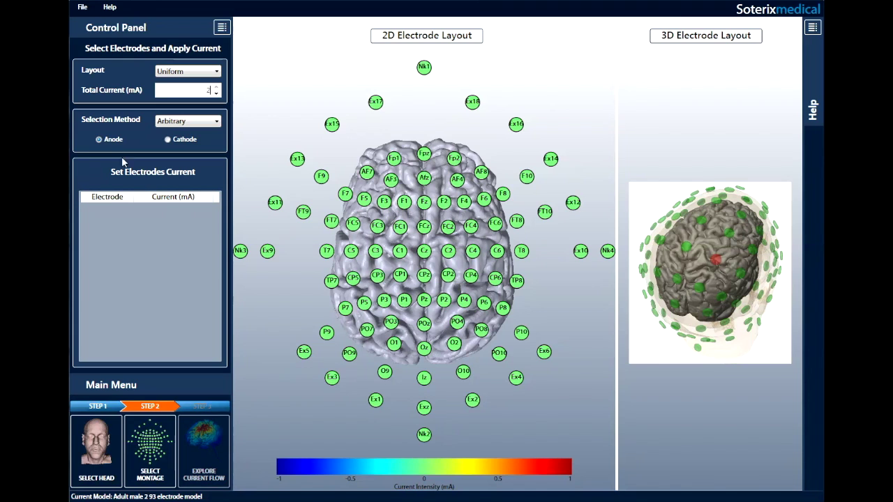
Make Cz the anode with cathodes FC1, FC2, CP2 and CP1, and simulate current flow
{"action": "left_click", "coordinate": [100, 140]}
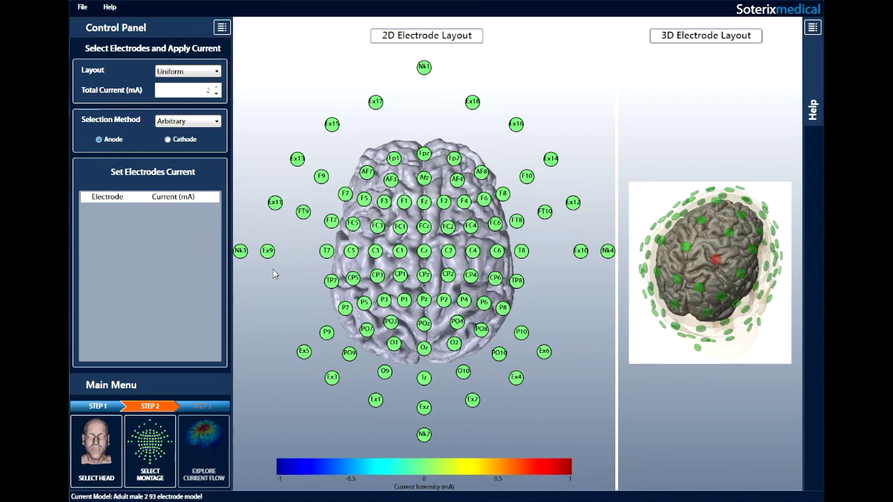
{"action": "left_click", "coordinate": [423, 251]}
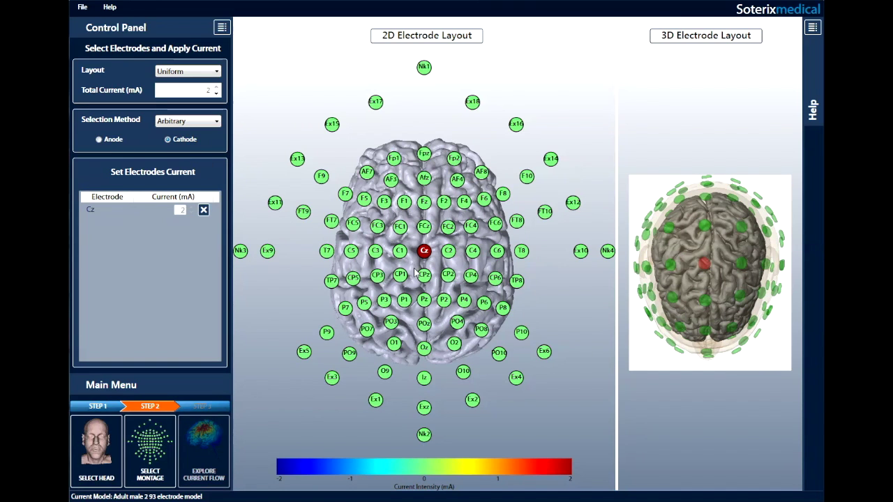
{"action": "left_click", "coordinate": [398, 227]}
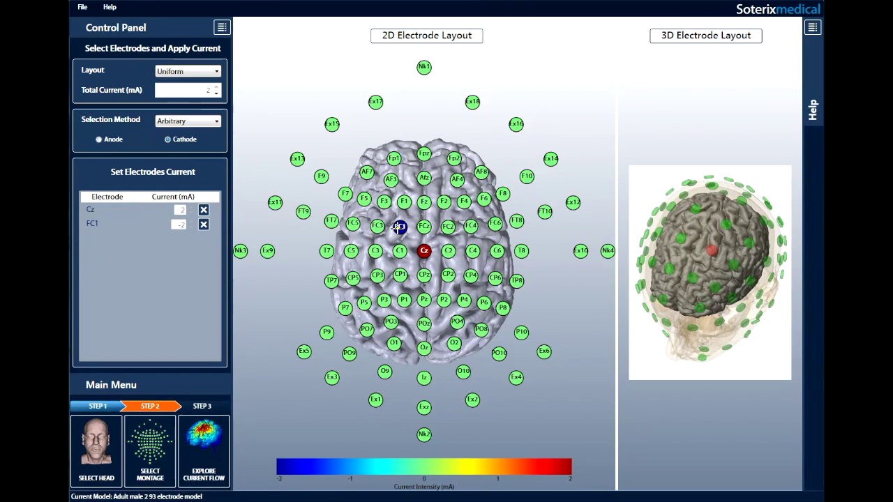
{"action": "left_click", "coordinate": [448, 227]}
{"action": "left_click", "coordinate": [449, 275]}
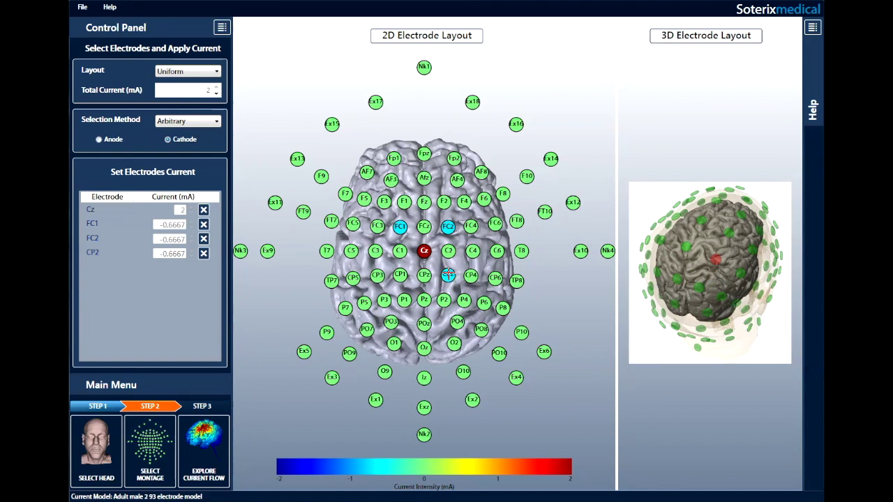
{"action": "left_click", "coordinate": [402, 276]}
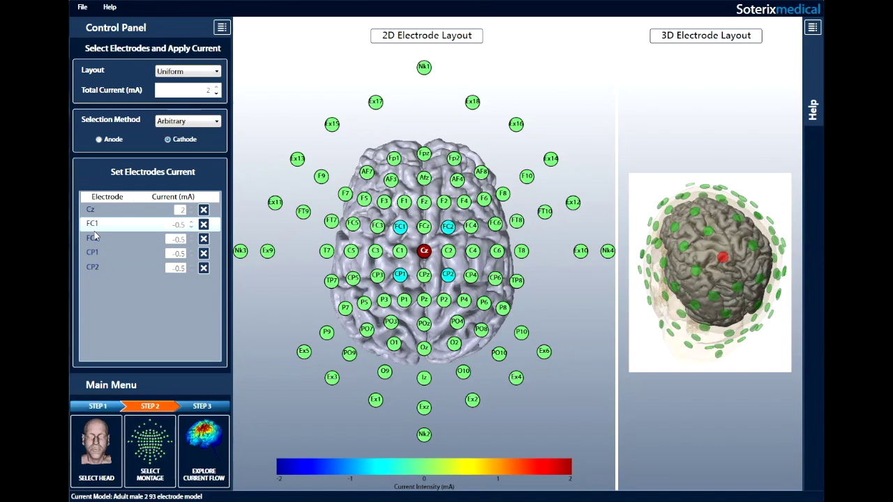
{"action": "left_click", "coordinate": [204, 408]}
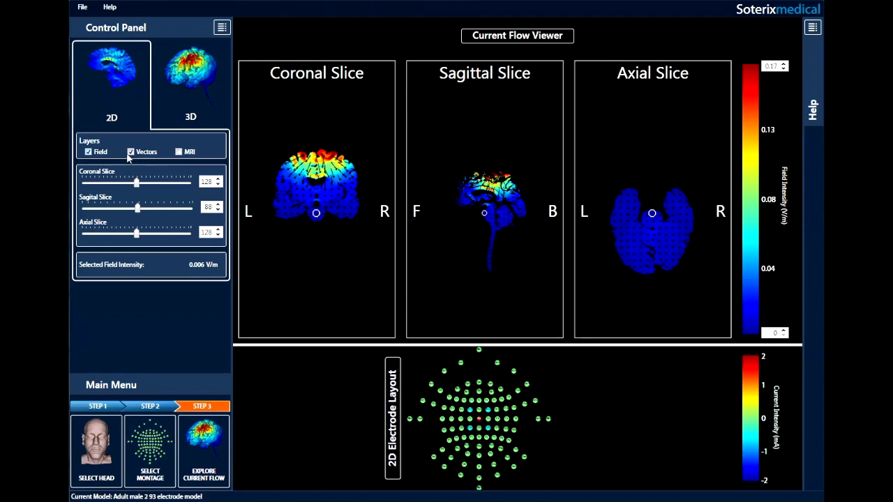
Show the field with vector arrows over MRI anatomy in the slices
{"action": "left_click", "coordinate": [180, 151]}
{"action": "left_click", "coordinate": [179, 151]}
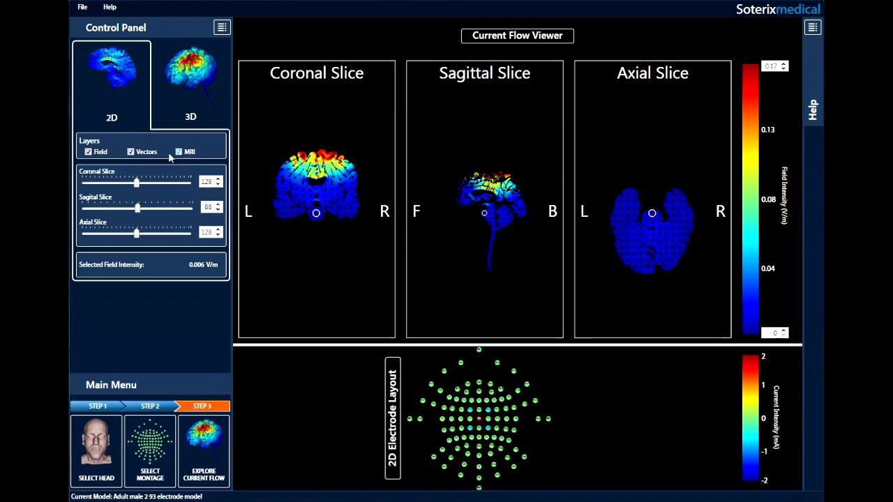
{"action": "left_click", "coordinate": [130, 151]}
{"action": "left_click", "coordinate": [89, 152]}
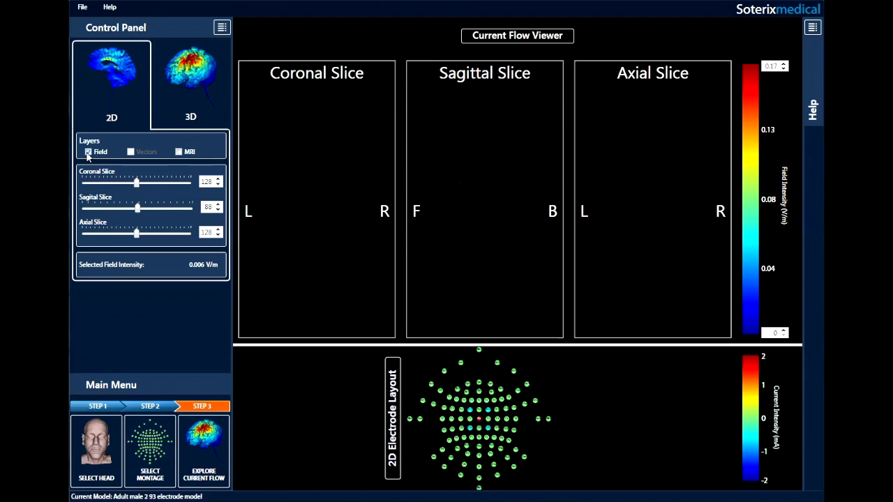
{"action": "left_click", "coordinate": [89, 152]}
{"action": "left_click", "coordinate": [130, 152]}
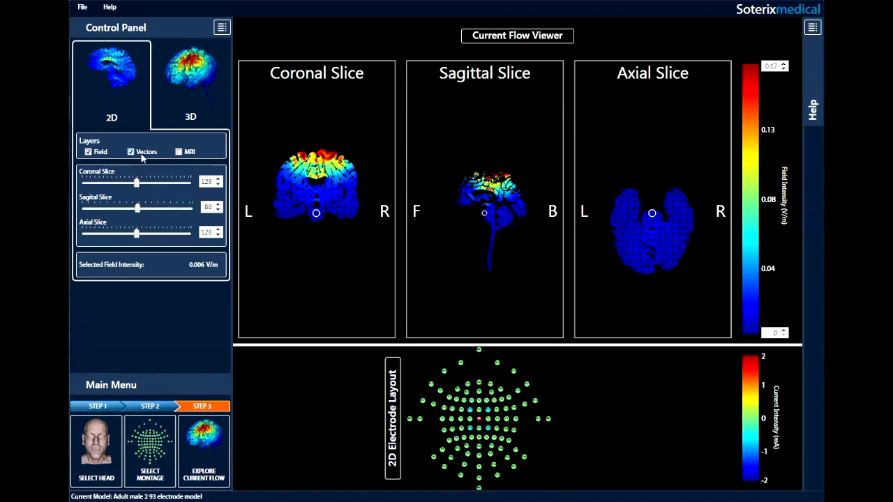
{"action": "left_click", "coordinate": [179, 152]}
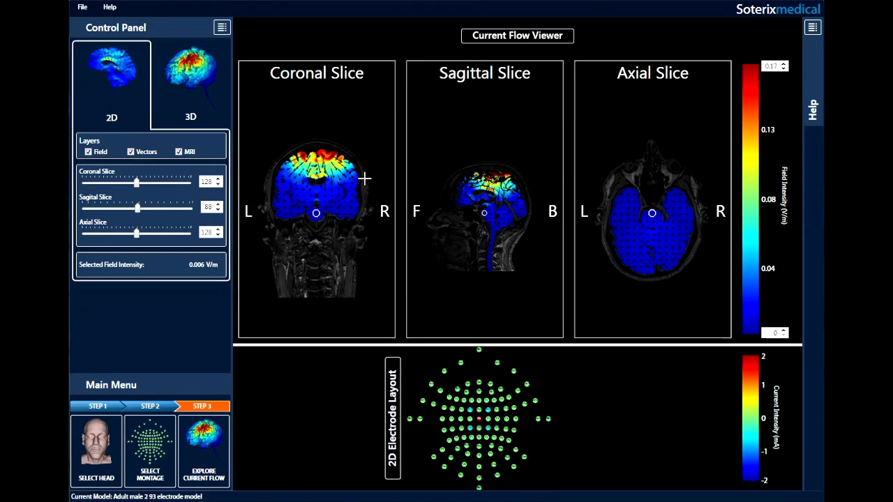
Move the crosshair and set the slices to coronal 127, sagittal 79 and axial 92
{"action": "left_click_drag", "start_coordinate": [349, 181], "coordinate": [292, 170]}
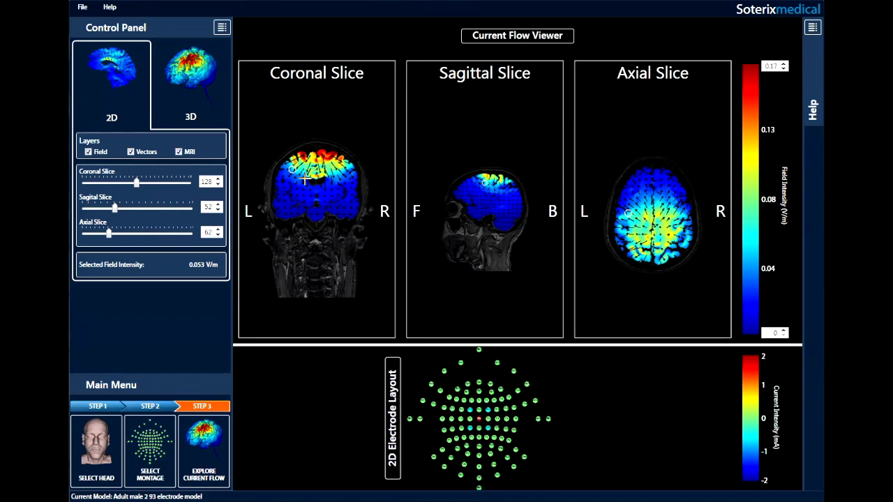
{"action": "left_click", "coordinate": [311, 190]}
{"action": "left_click", "coordinate": [218, 185]}
{"action": "left_click", "coordinate": [217, 185]}
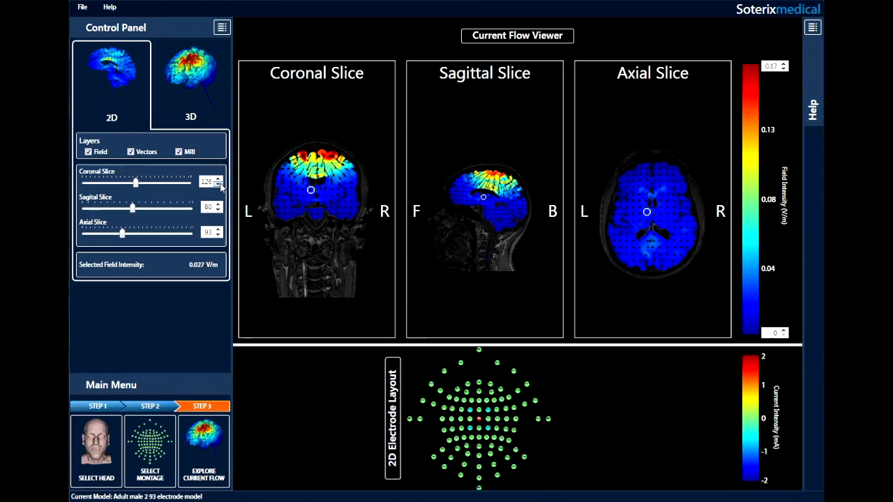
{"action": "left_click", "coordinate": [217, 179]}
{"action": "left_click", "coordinate": [218, 204]}
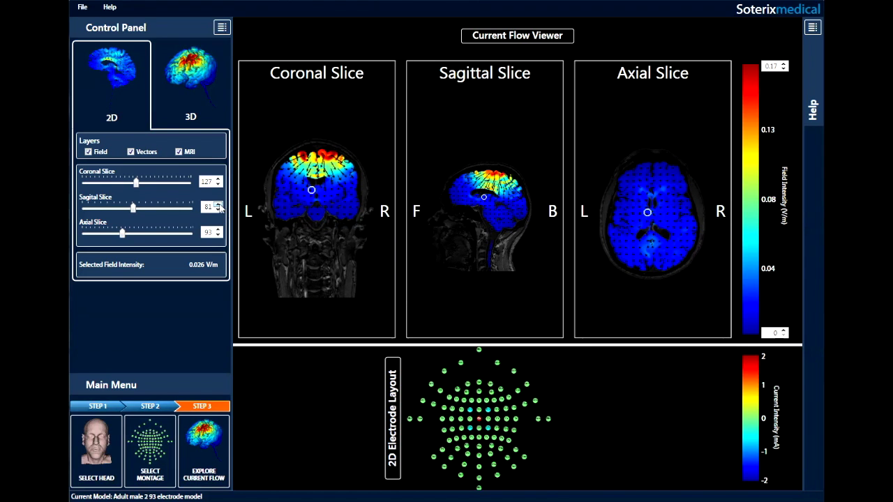
{"action": "left_click", "coordinate": [219, 208]}
{"action": "left_click", "coordinate": [218, 209]}
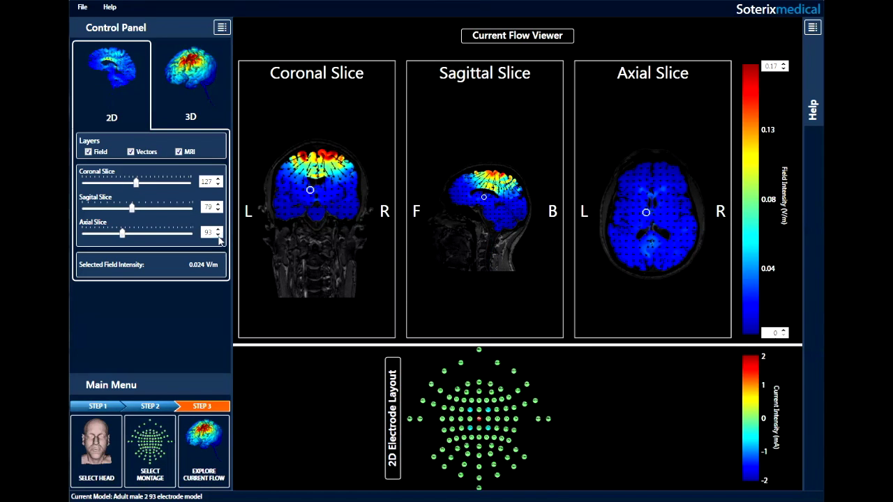
{"action": "left_click", "coordinate": [218, 235]}
{"action": "left_click", "coordinate": [219, 235]}
{"action": "left_click", "coordinate": [219, 235]}
{"action": "left_click", "coordinate": [218, 229]}
{"action": "left_click", "coordinate": [218, 229]}
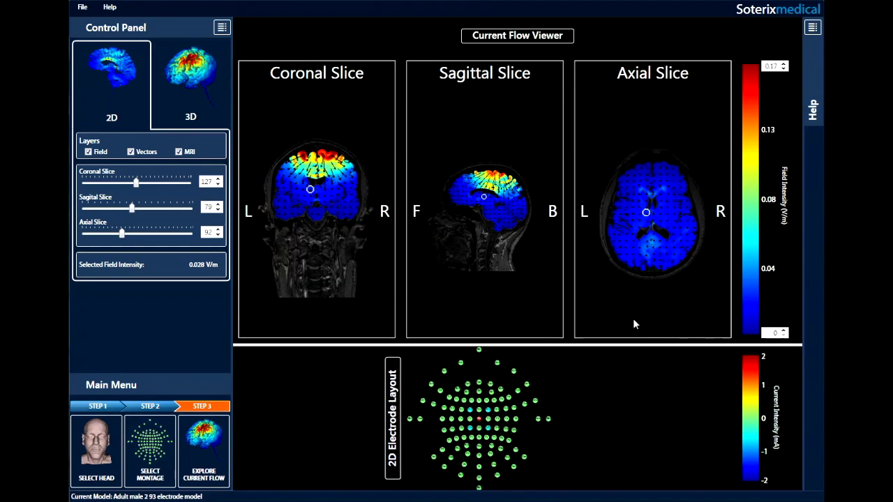
{"action": "left_click", "coordinate": [176, 93]}
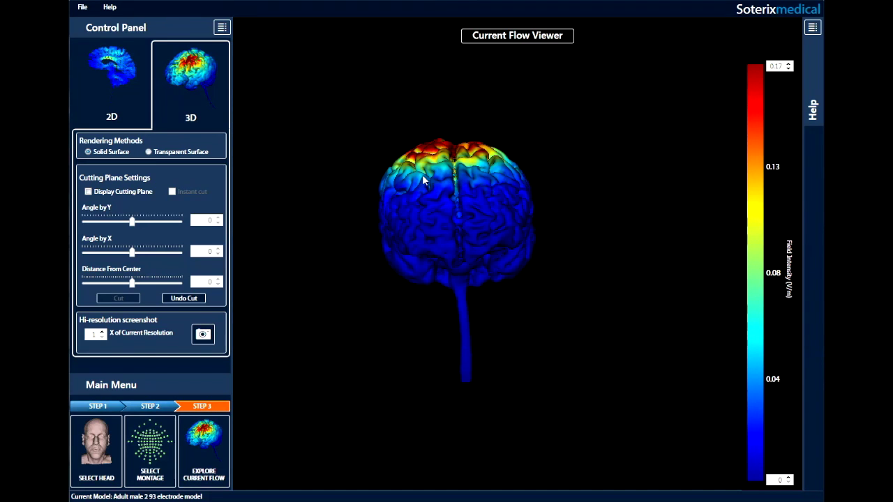
Zoom and orbit the 3D field brain to an oblique side view, and display the cutting plane
{"action": "scroll", "coordinate": [469, 232], "scroll_direction": "up", "scroll_amount": 2}
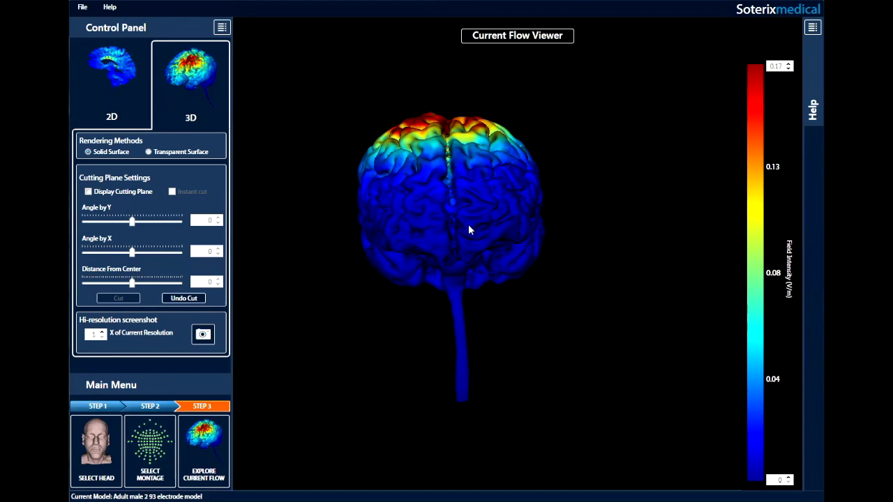
{"action": "scroll", "coordinate": [472, 229], "scroll_direction": "down", "scroll_amount": 4}
{"action": "left_click_drag", "start_coordinate": [465, 223], "coordinate": [487, 245]}
{"action": "scroll", "coordinate": [461, 238], "scroll_direction": "up", "scroll_amount": 3}
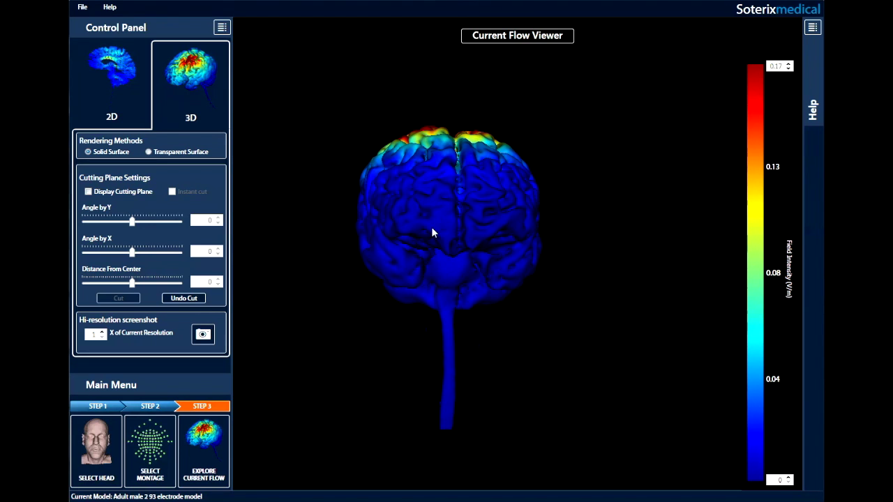
{"action": "left_click_drag", "start_coordinate": [434, 233], "coordinate": [473, 265]}
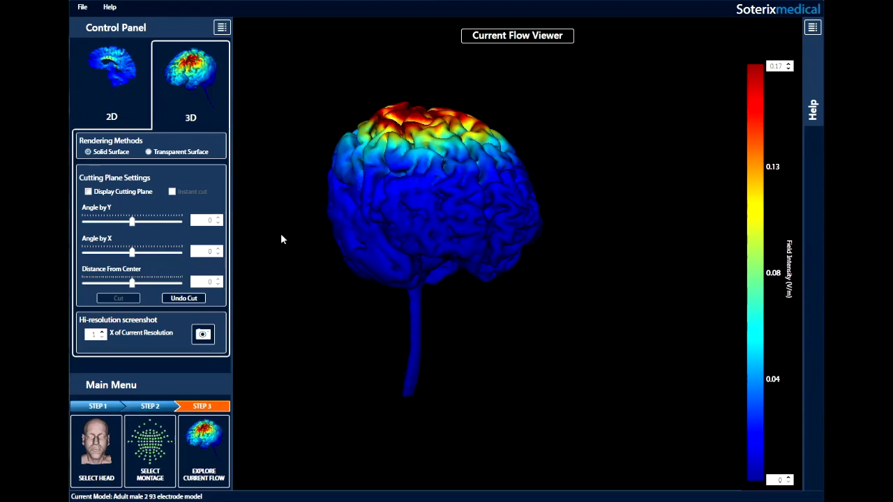
{"action": "left_click", "coordinate": [89, 191]}
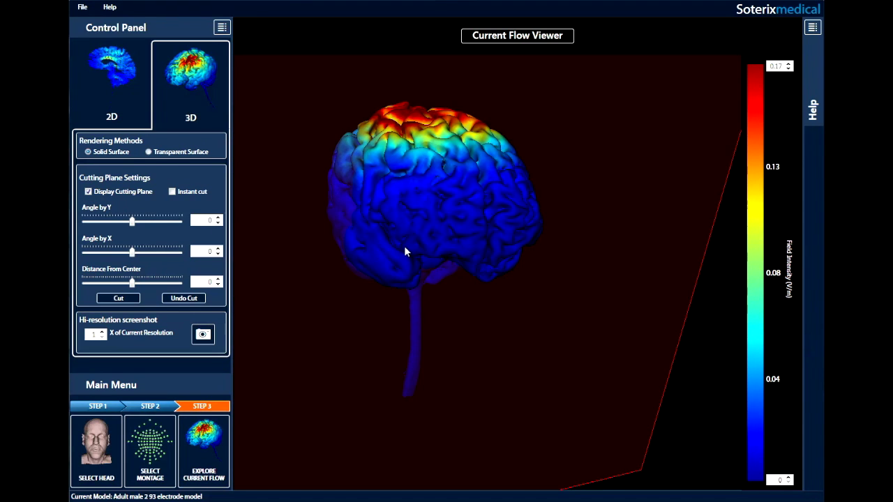
Tilt the cutting plane to -11.7, offset it 22.2 from centre, and cut the brain
{"action": "scroll", "coordinate": [404, 248], "scroll_direction": "down", "scroll_amount": 5}
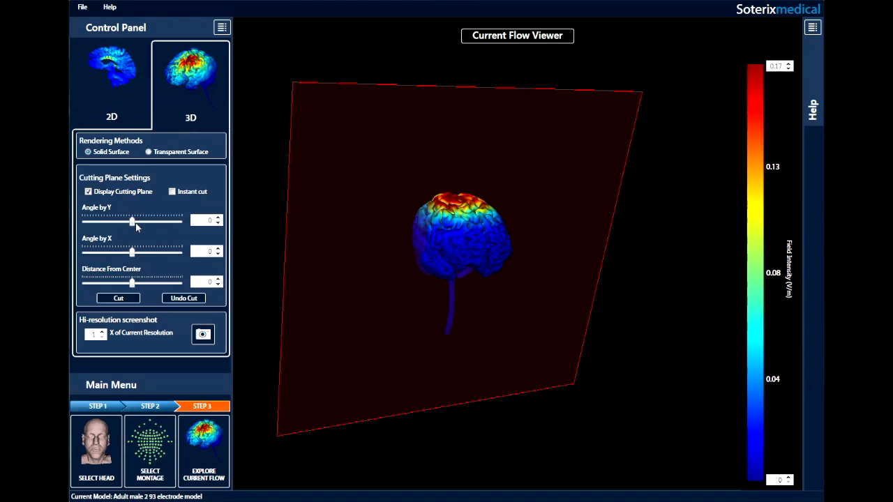
{"action": "left_click_drag", "start_coordinate": [132, 222], "coordinate": [129, 252]}
{"action": "left_click_drag", "start_coordinate": [133, 283], "coordinate": [145, 285]}
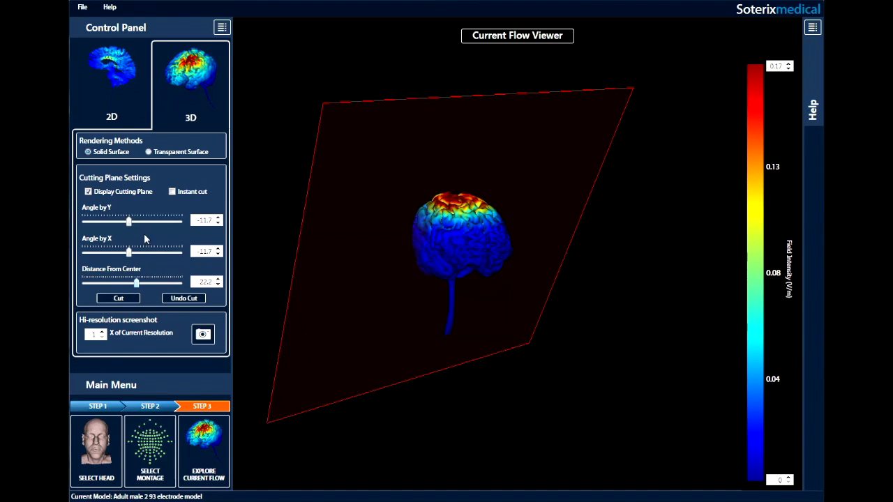
{"action": "left_click", "coordinate": [128, 300]}
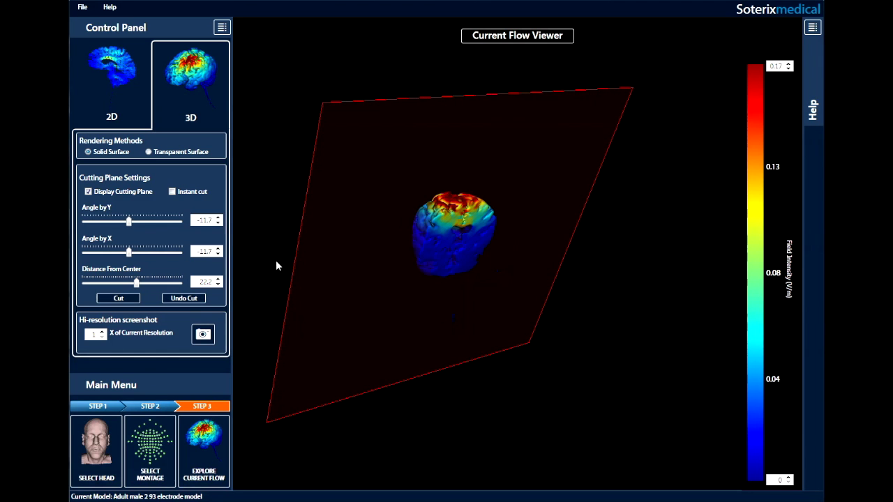
Orbit to inspect the cut surface, undo the cut, and enable instant cut
{"action": "left_click_drag", "start_coordinate": [391, 272], "coordinate": [424, 259]}
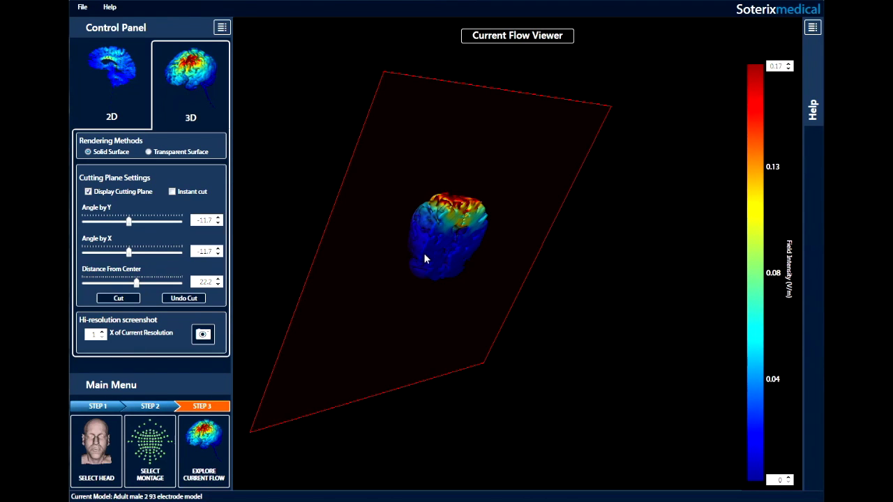
{"action": "left_click_drag", "start_coordinate": [435, 293], "coordinate": [391, 272]}
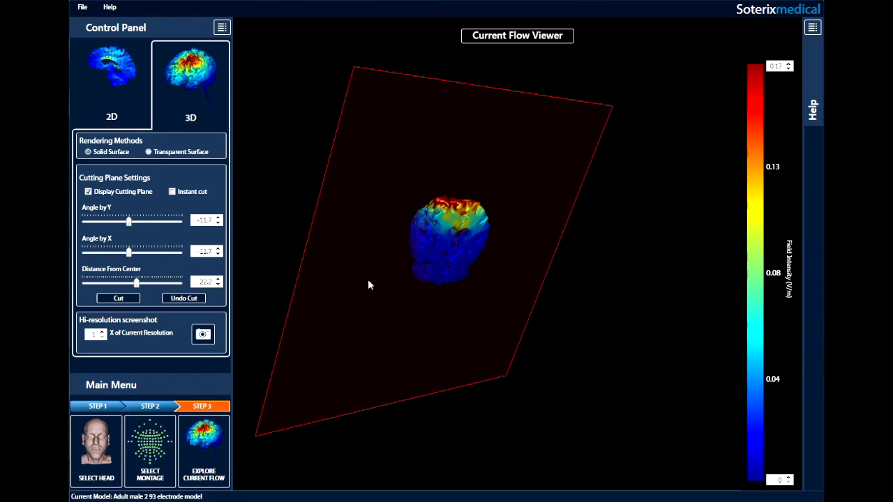
{"action": "left_click", "coordinate": [184, 299]}
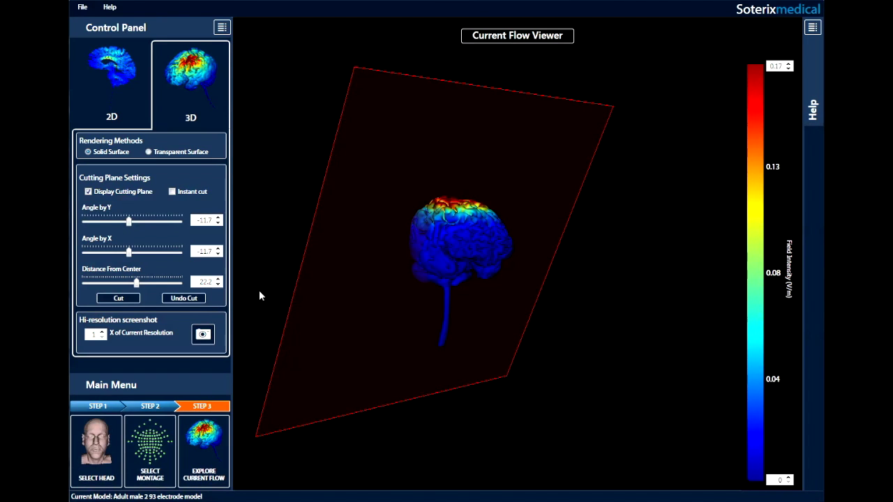
{"action": "scroll", "coordinate": [378, 253], "scroll_direction": "up", "scroll_amount": 2}
{"action": "scroll", "coordinate": [377, 253], "scroll_direction": "down", "scroll_amount": 2}
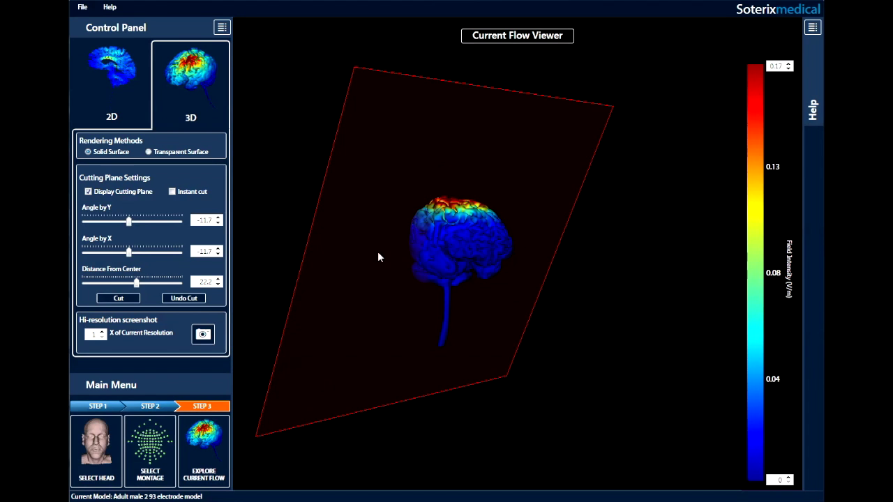
{"action": "left_click", "coordinate": [171, 192]}
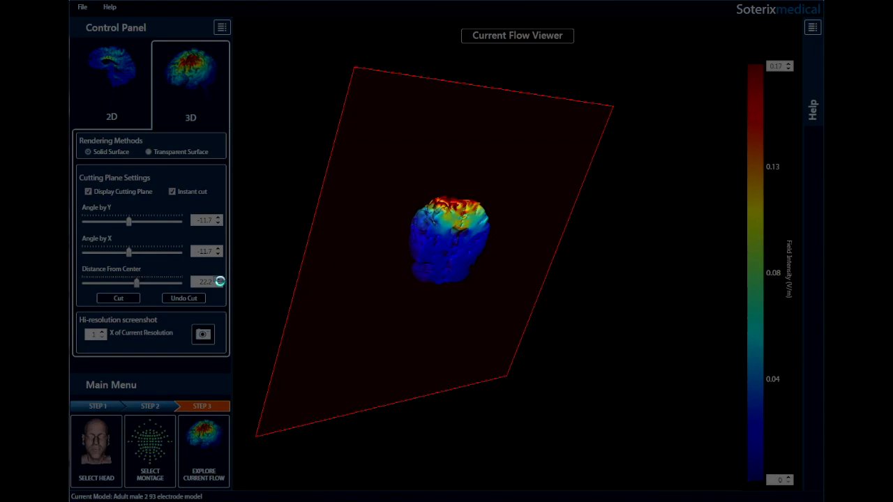
Nudge the cutting plane out and back so it sits 23.2 from centre
{"action": "left_click", "coordinate": [218, 279]}
{"action": "left_click", "coordinate": [218, 279]}
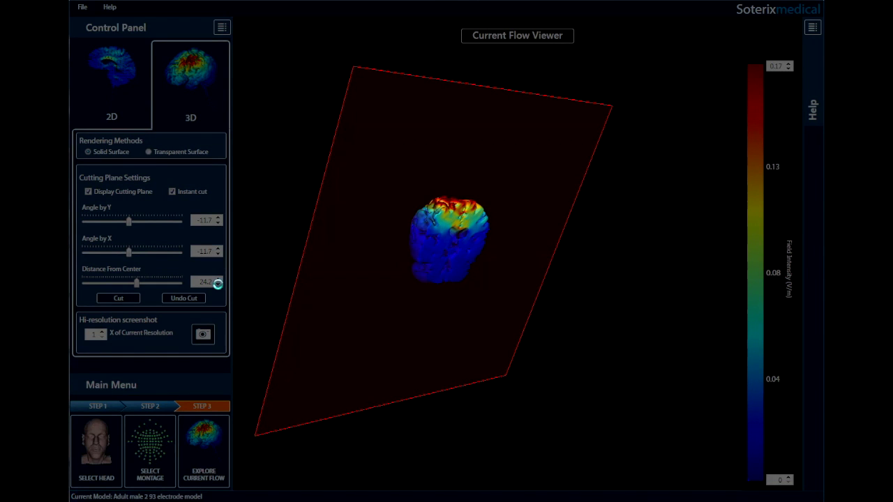
{"action": "left_click", "coordinate": [219, 285]}
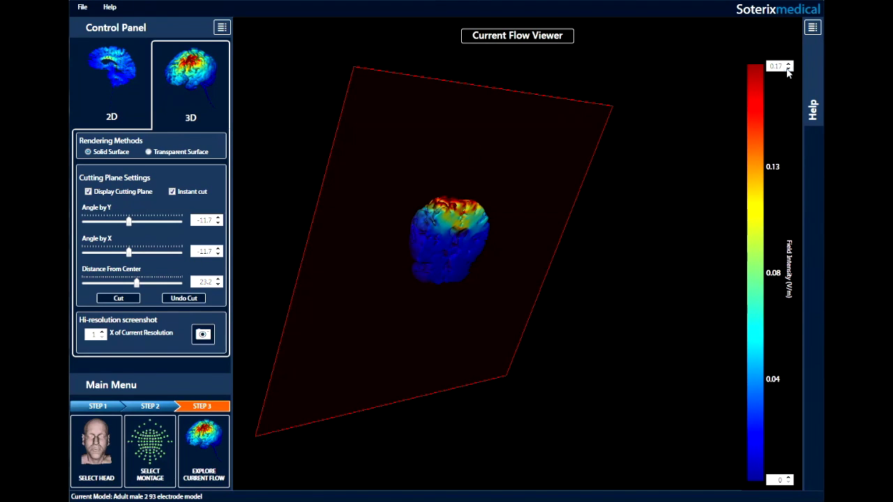
Set the field colour-scale maximum to 0.19 V/m and rotate the brain and cutting plane
{"action": "left_click", "coordinate": [789, 69]}
{"action": "left_click", "coordinate": [789, 69]}
{"action": "left_click", "coordinate": [788, 69]}
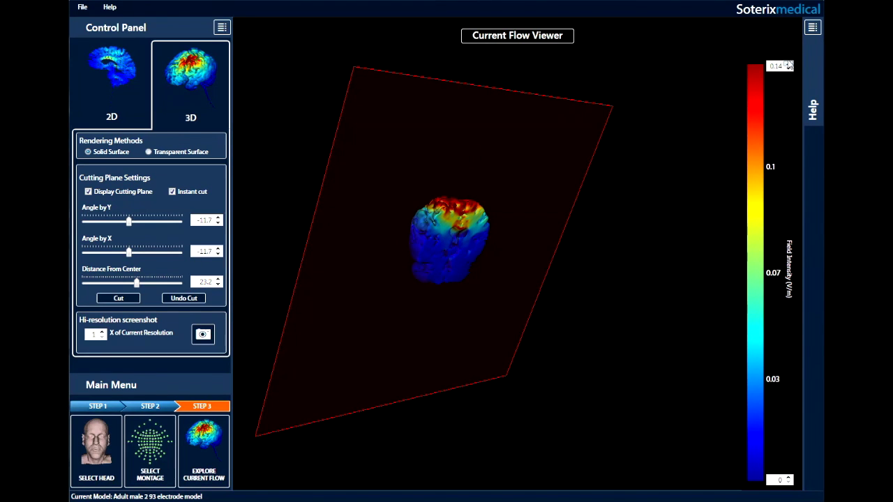
{"action": "left_click", "coordinate": [788, 64]}
{"action": "left_click", "coordinate": [788, 64]}
{"action": "left_click", "coordinate": [788, 63]}
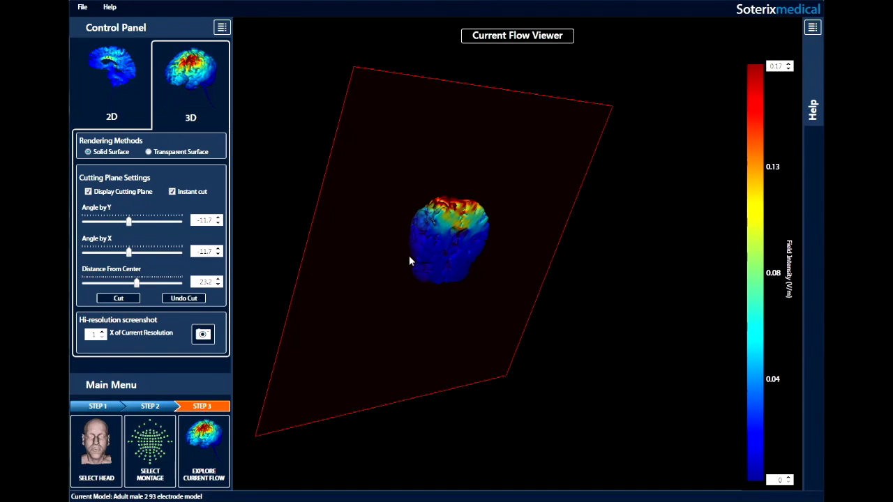
{"action": "left_click_drag", "start_coordinate": [409, 256], "coordinate": [466, 226]}
{"action": "left_click", "coordinate": [788, 63]}
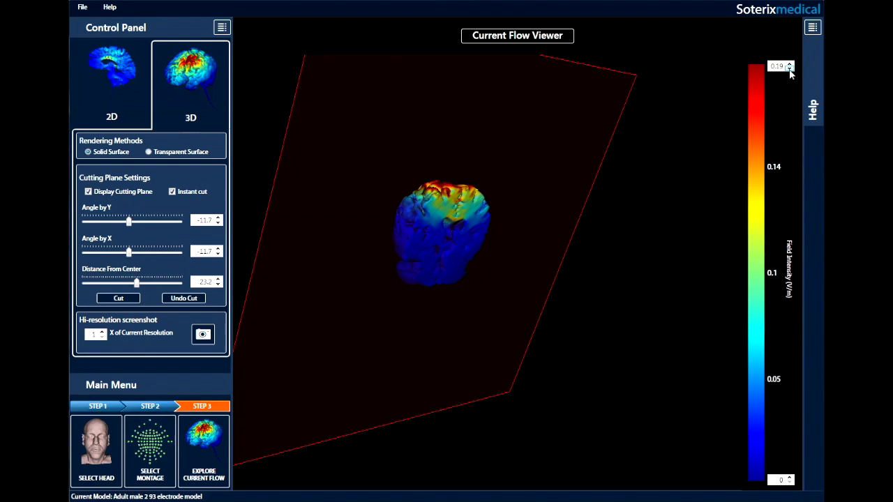
Cap the colour scale at 0.15 and render the brain as a rotated Transparent Surface
{"action": "left_click", "coordinate": [788, 68]}
{"action": "left_click", "coordinate": [788, 68]}
{"action": "left_click", "coordinate": [788, 68]}
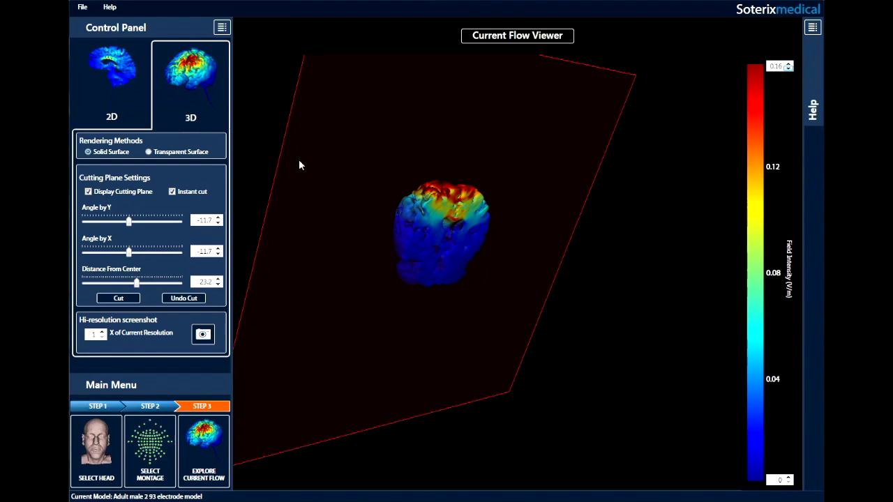
{"action": "left_click", "coordinate": [149, 152]}
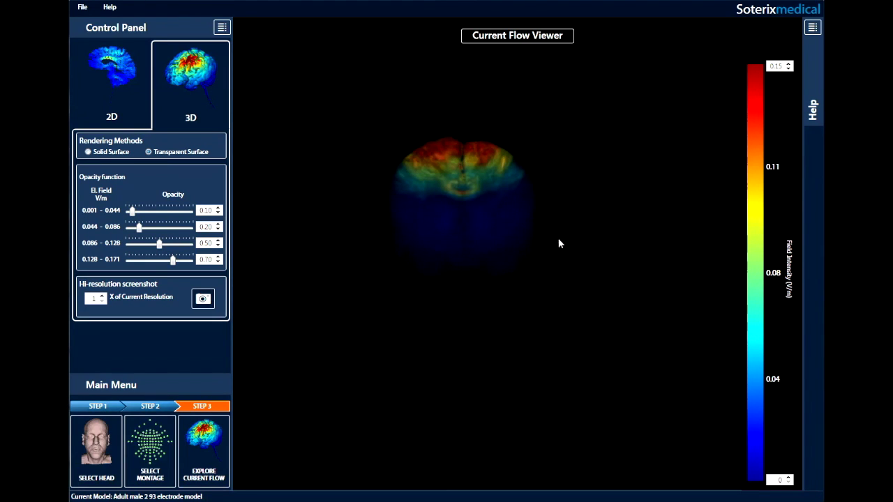
{"action": "left_click_drag", "start_coordinate": [558, 238], "coordinate": [448, 195]}
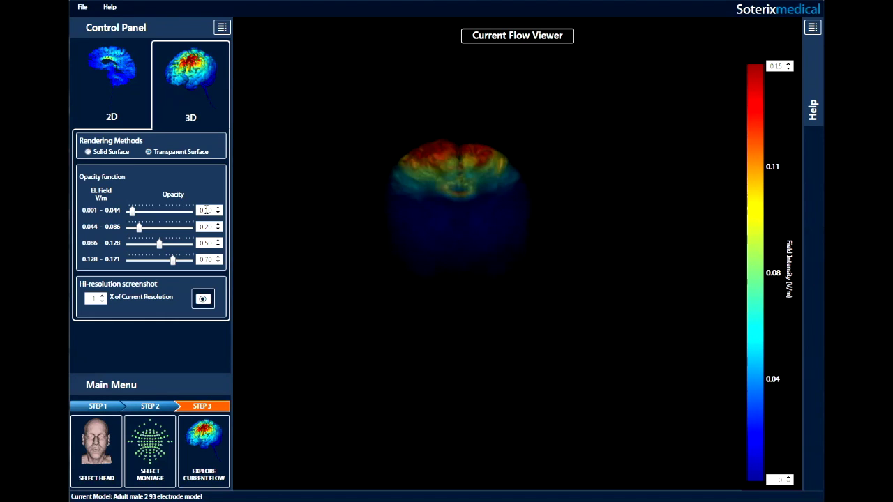
Set the four range opacities to 1, 1, 0, 0, hiding field below 0.086 V/m
{"action": "double_click", "coordinate": [209, 259]}
{"action": "type", "text": "1"}
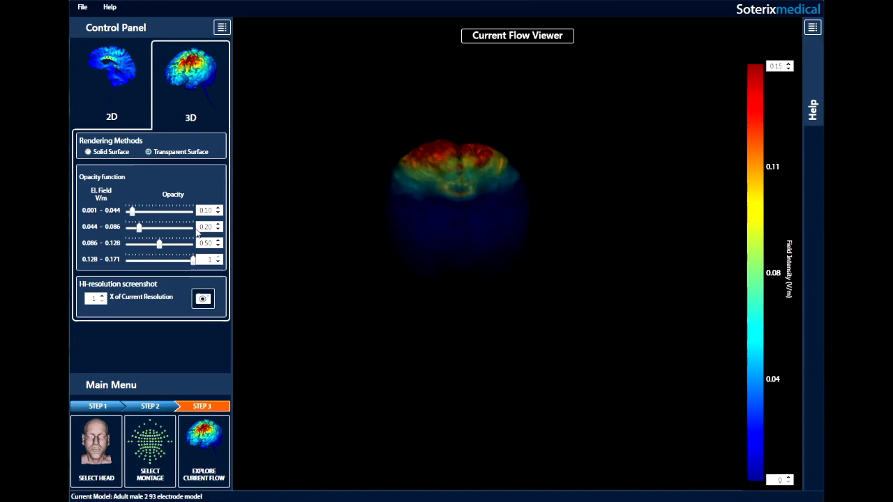
{"action": "double_click", "coordinate": [205, 242]}
{"action": "type", "text": "1"}
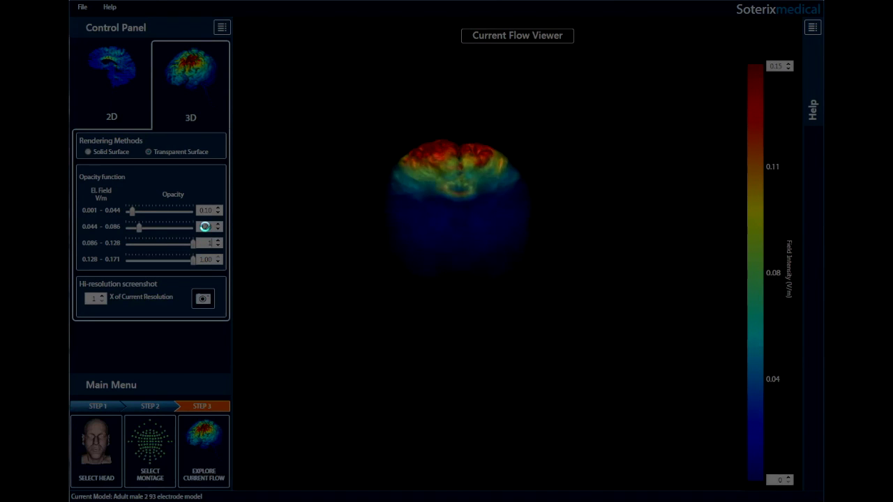
{"action": "double_click", "coordinate": [205, 226]}
{"action": "type", "text": "0"}
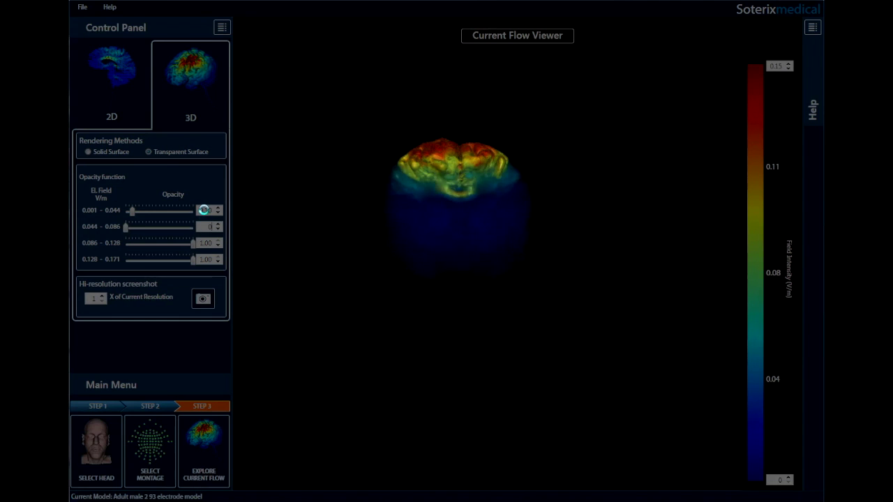
{"action": "double_click", "coordinate": [204, 209]}
{"action": "type", "text": "0"}
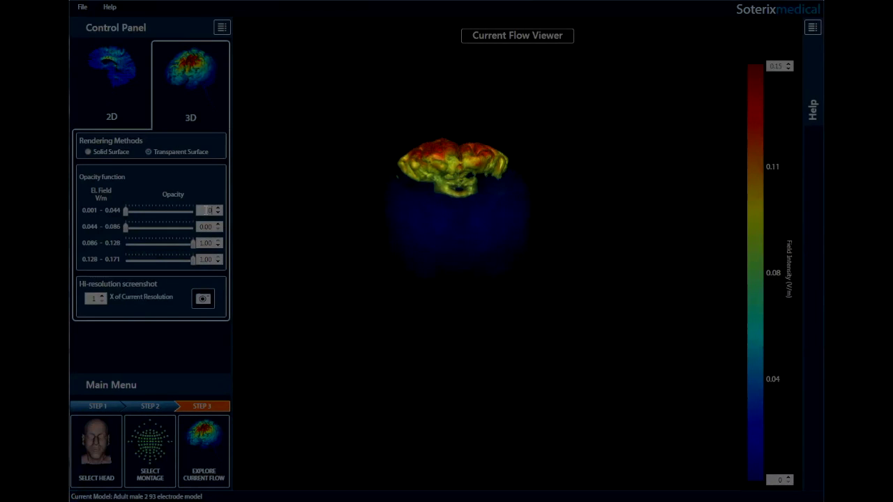
Rotate and zoom the thresholded transparent brain rendering
{"action": "left_click_drag", "start_coordinate": [431, 174], "coordinate": [509, 159]}
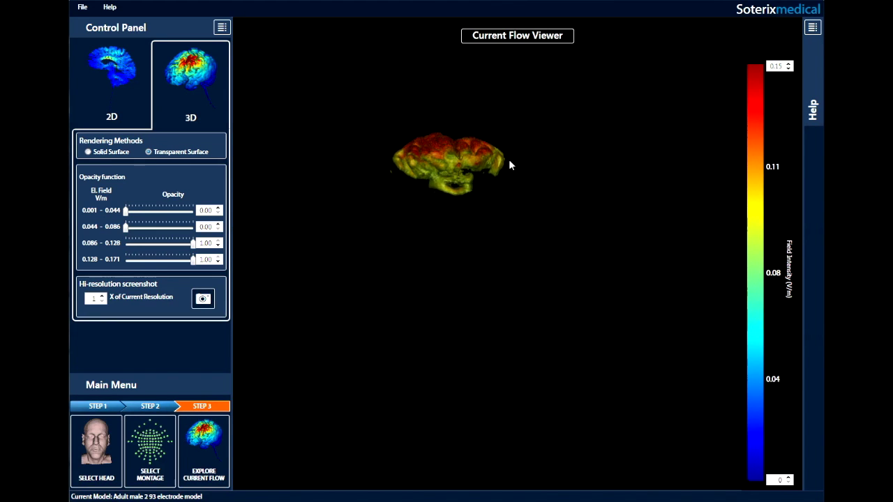
{"action": "scroll", "coordinate": [459, 143], "scroll_direction": "up", "scroll_amount": 2}
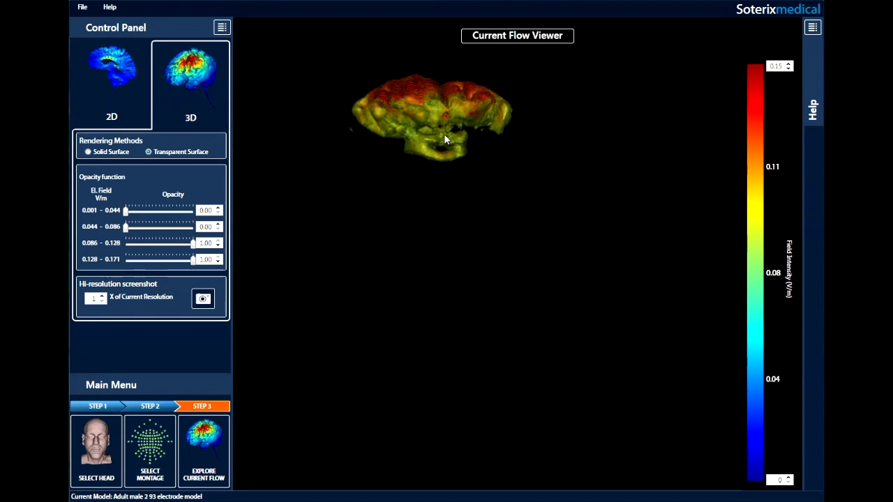
{"action": "middle_click_drag", "start_coordinate": [445, 140], "coordinate": [457, 196]}
{"action": "left_click_drag", "start_coordinate": [456, 195], "coordinate": [482, 172]}
Keep the colour max at 0.15, set the screenshot multiplier to 6, and return to Select Head
{"action": "left_click", "coordinate": [789, 69]}
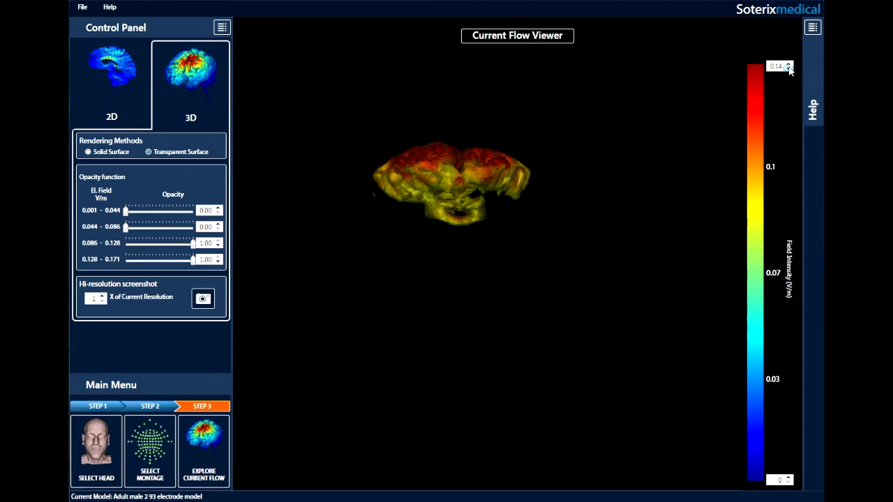
{"action": "left_click", "coordinate": [789, 64]}
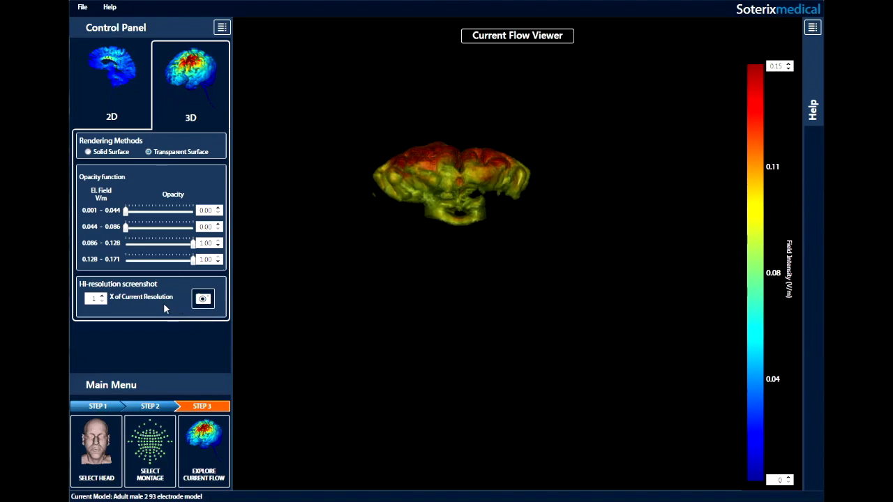
{"action": "left_click", "coordinate": [101, 295]}
{"action": "left_click", "coordinate": [92, 409]}
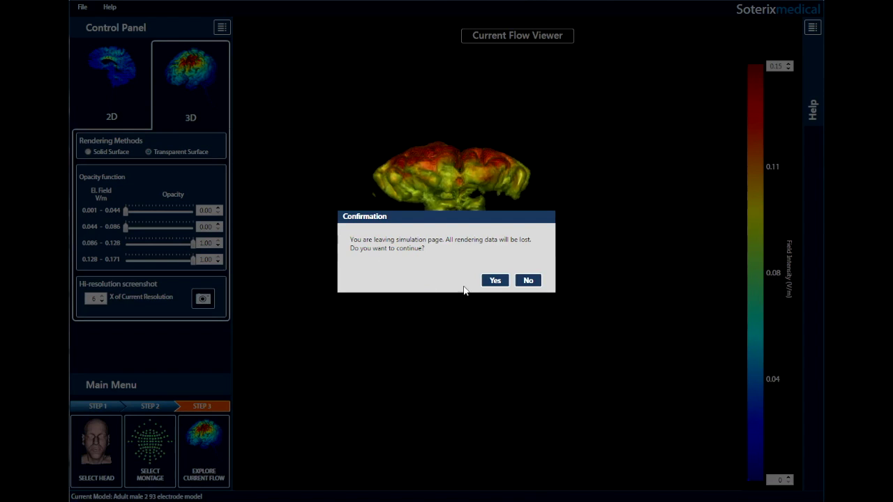
Confirm leaving the simulation and load Adult Male 1's 332 Electrode Model
{"action": "left_click", "coordinate": [492, 280]}
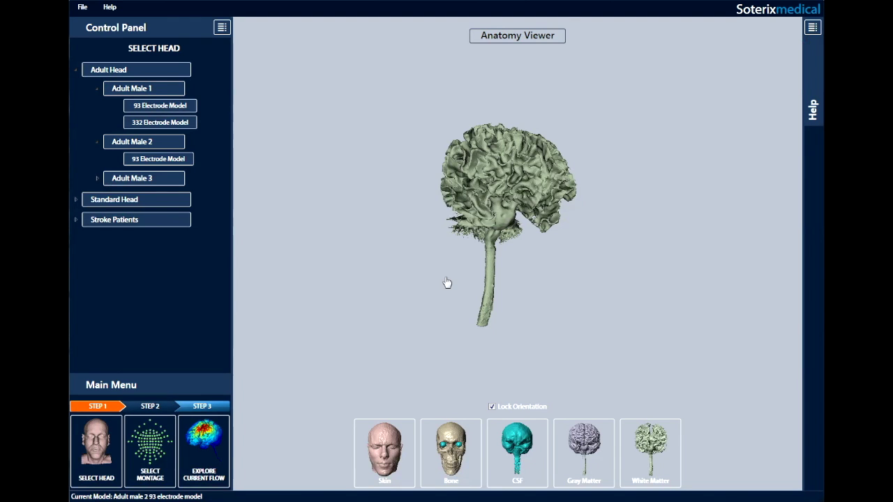
{"action": "left_click", "coordinate": [161, 122]}
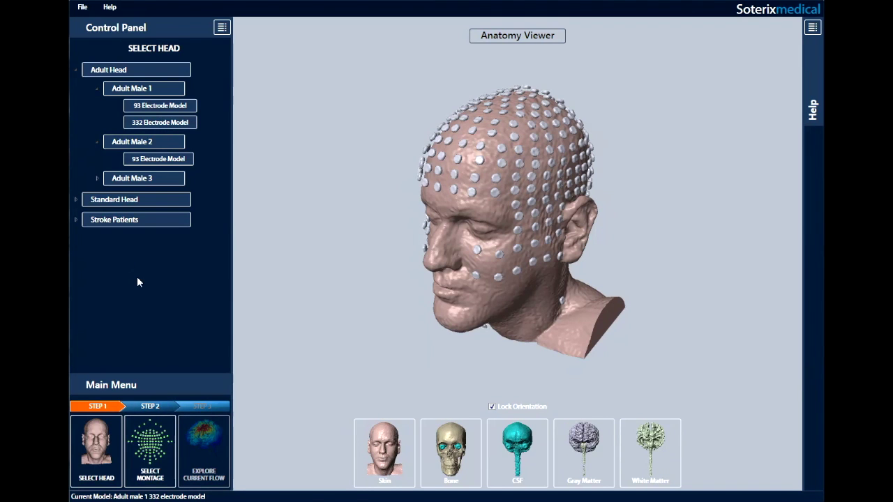
In montage selection, set Layout to Uniform and Selection Method to Pad Configuration
{"action": "left_click", "coordinate": [151, 406]}
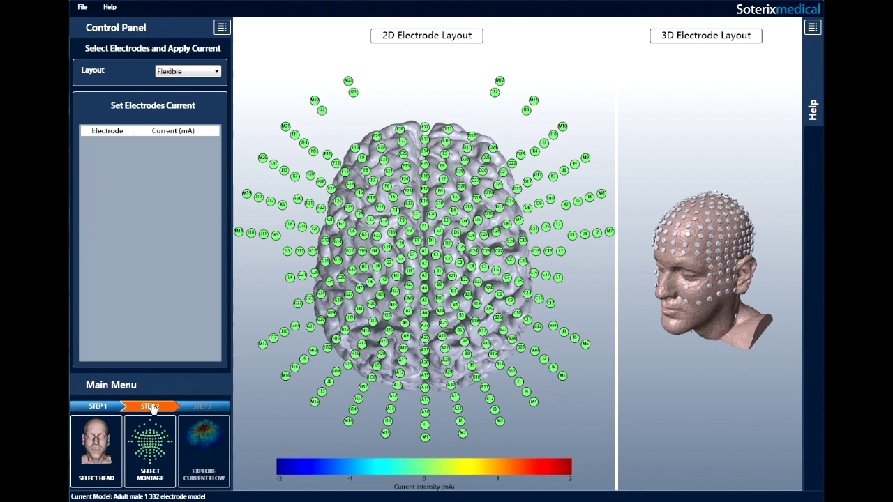
{"action": "left_click", "coordinate": [195, 76]}
{"action": "left_click", "coordinate": [188, 88]}
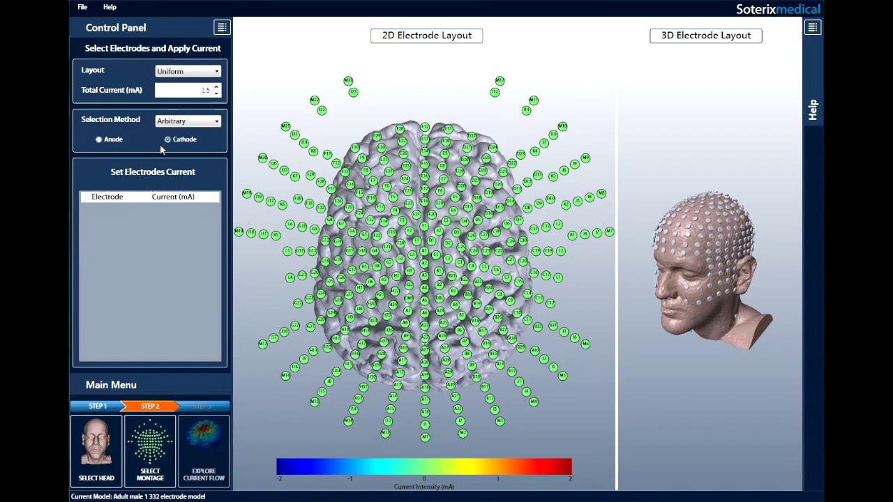
{"action": "left_click", "coordinate": [178, 123]}
{"action": "left_click", "coordinate": [186, 133]}
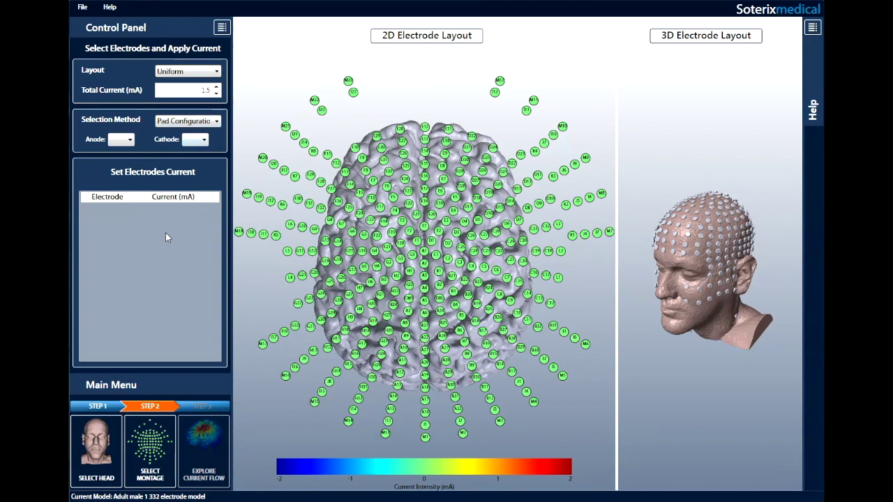
Place the anode pad at C3 and the cathode pad at Fp2
{"action": "left_click", "coordinate": [122, 140]}
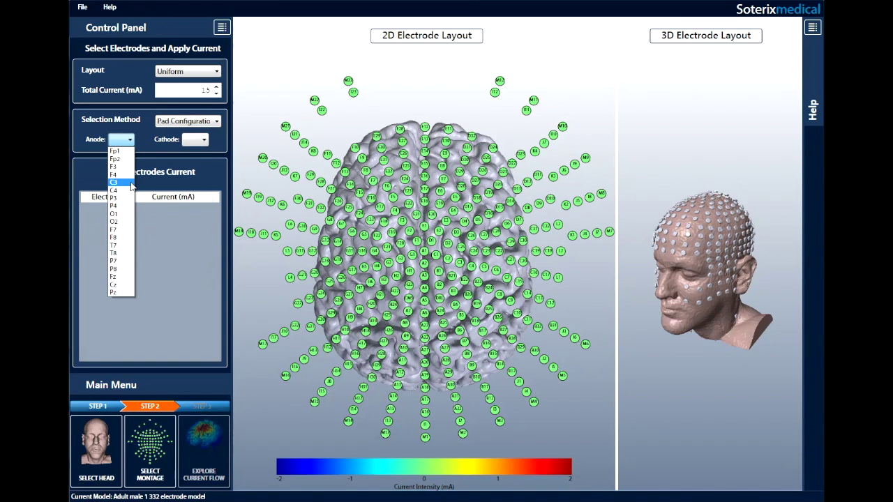
{"action": "left_click", "coordinate": [115, 182]}
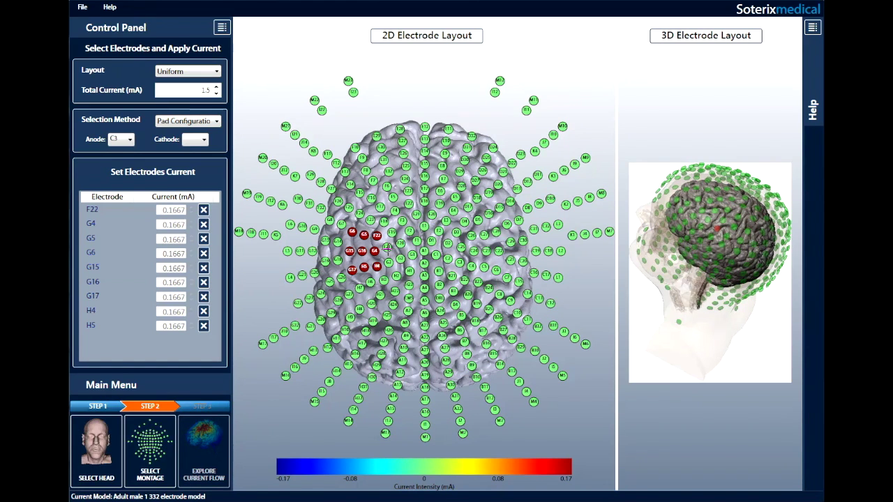
{"action": "left_click", "coordinate": [201, 139]}
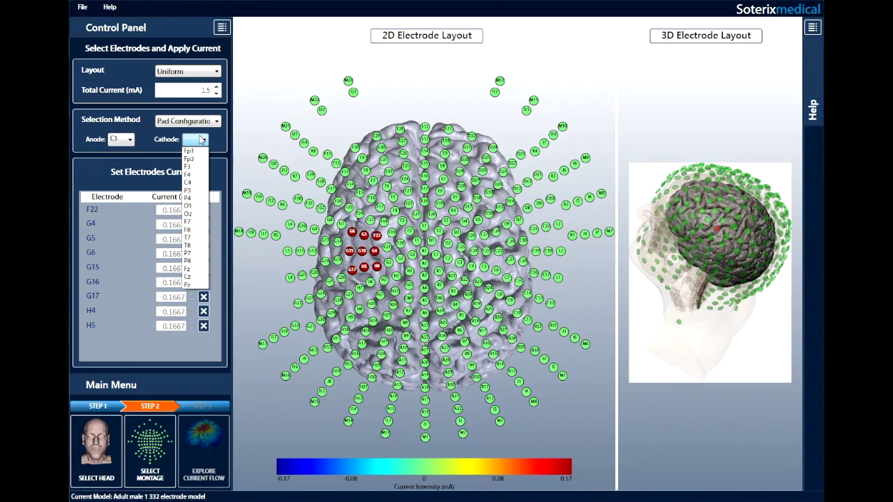
{"action": "left_click", "coordinate": [188, 159]}
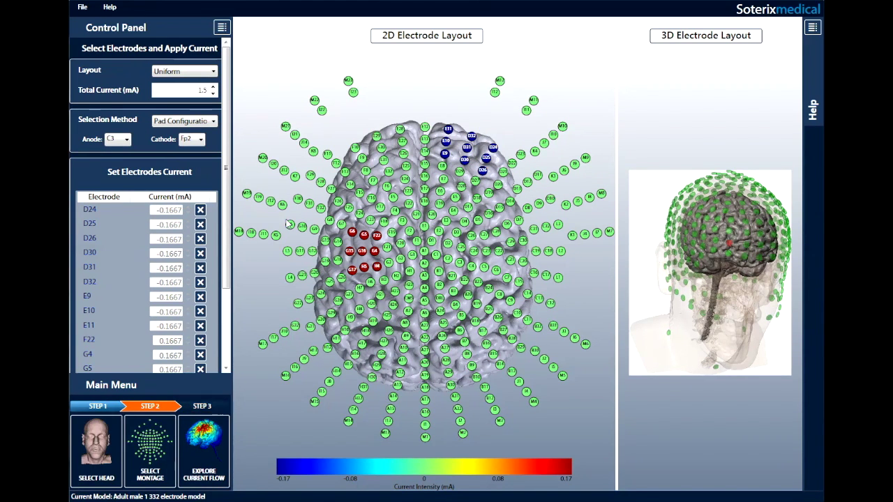
{"action": "left_click_drag", "start_coordinate": [226, 214], "coordinate": [232, 274]}
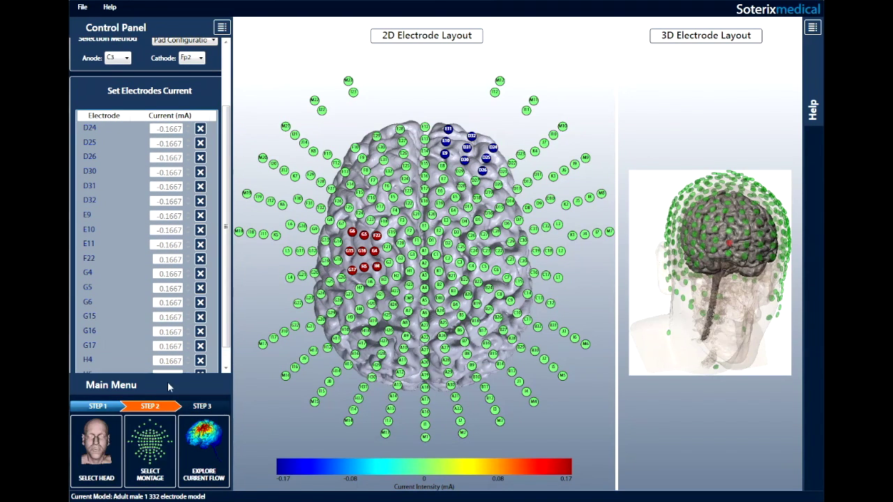
Run the current-flow simulation for the C3–Fp2 pad montage
{"action": "left_click", "coordinate": [202, 406]}
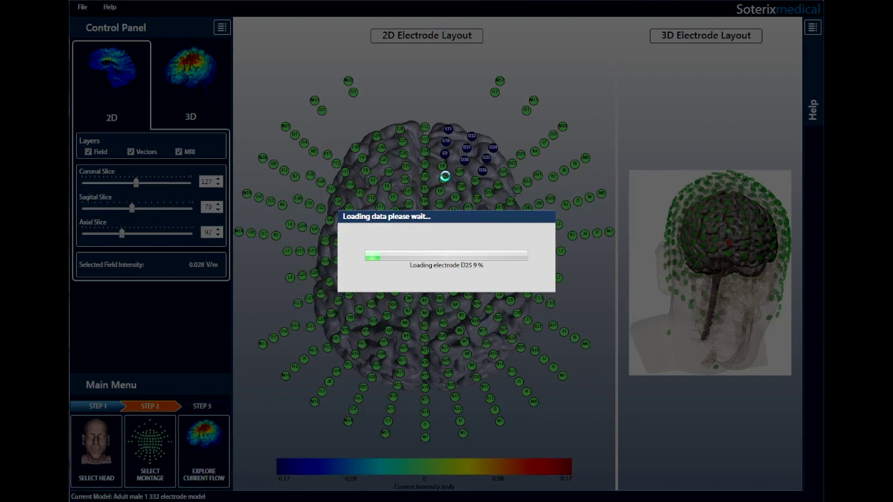